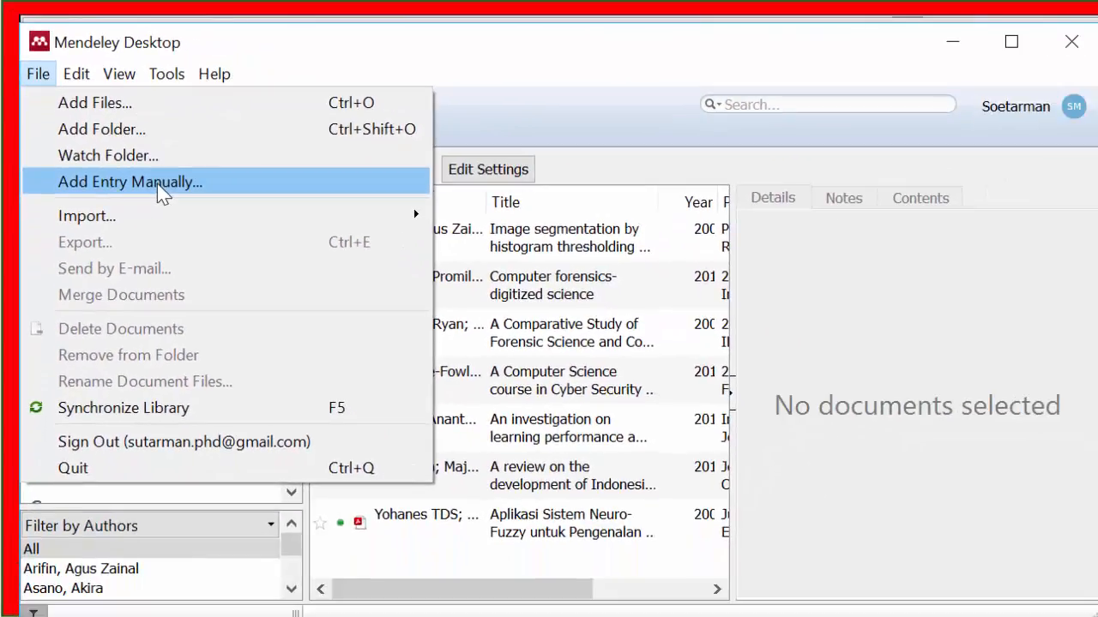
Step: Start a new manual entry in the library, widen its dialog, and set the document type to Book
left_click(90, 187)
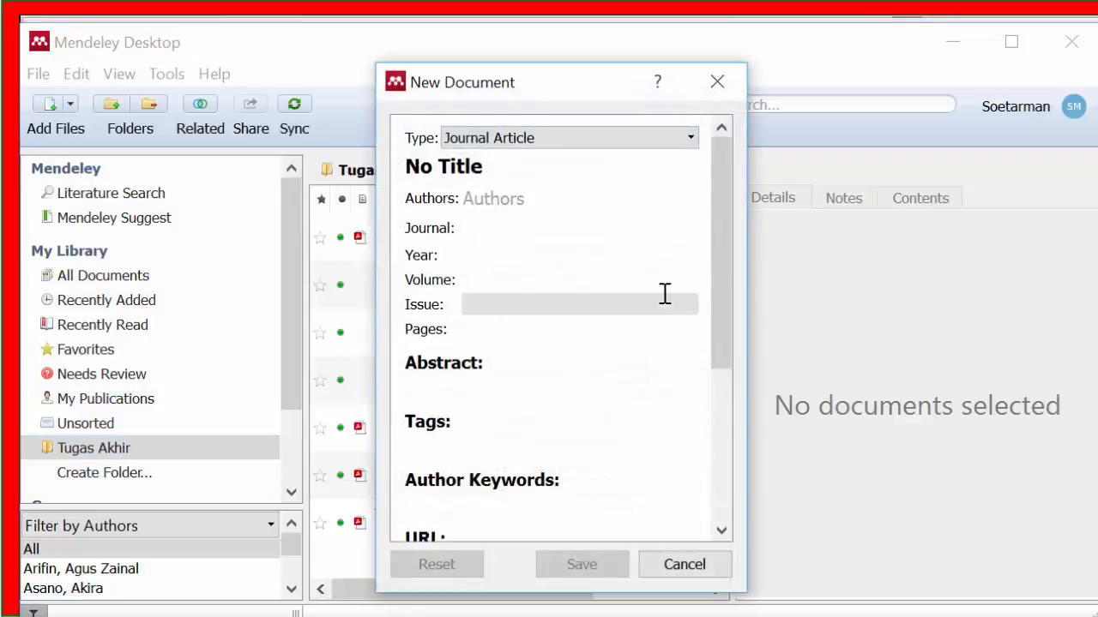
left_click_drag(745, 252, 976, 267)
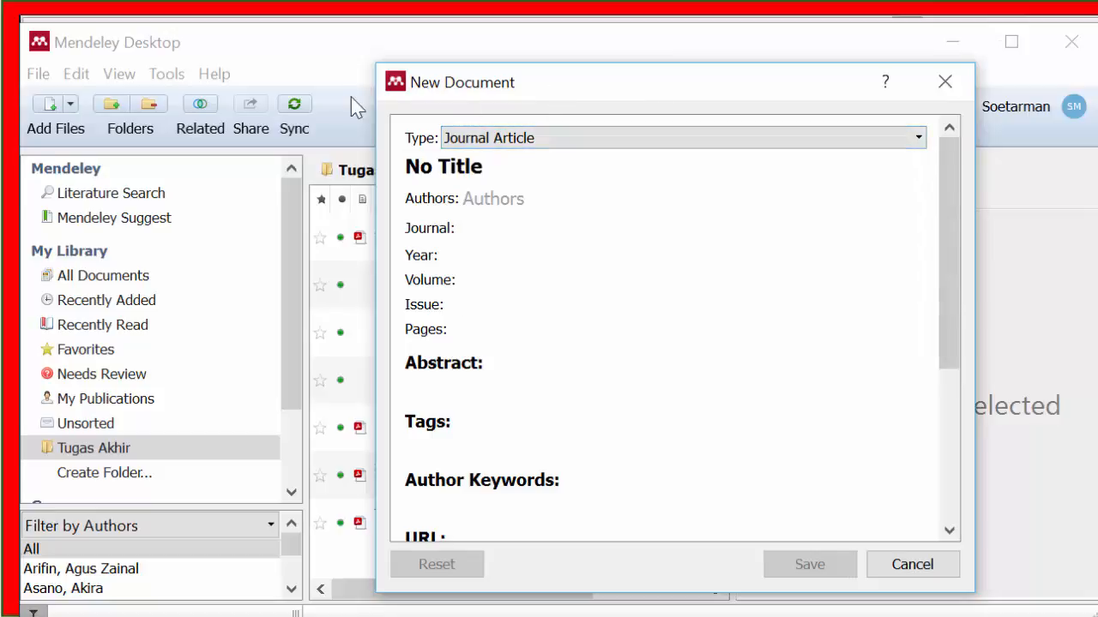
left_click(525, 138)
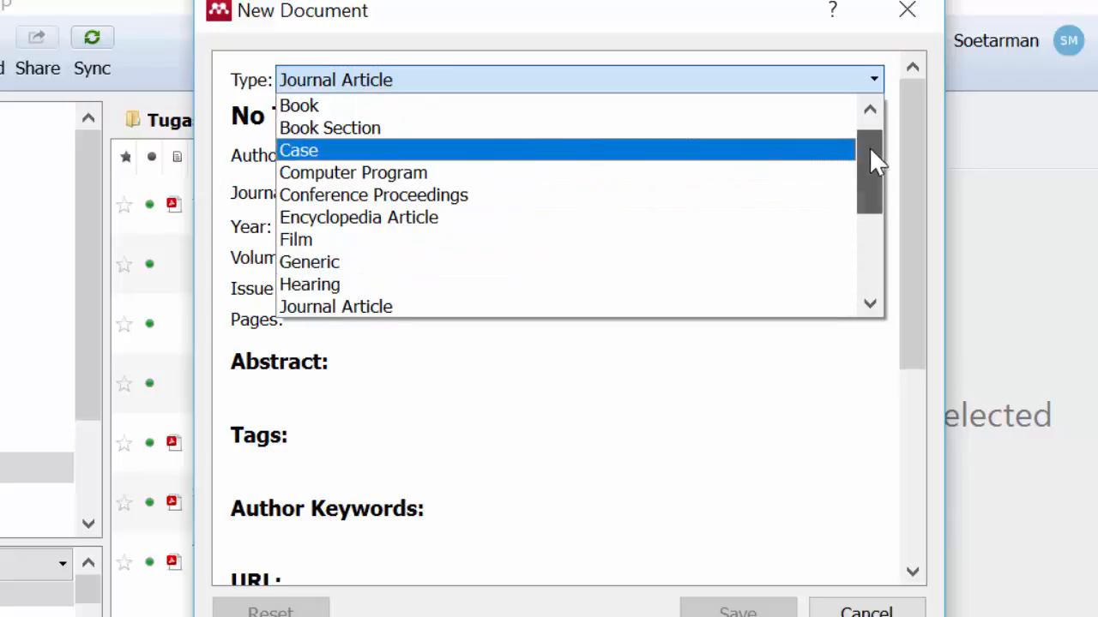
scroll(868, 146, "up", 1)
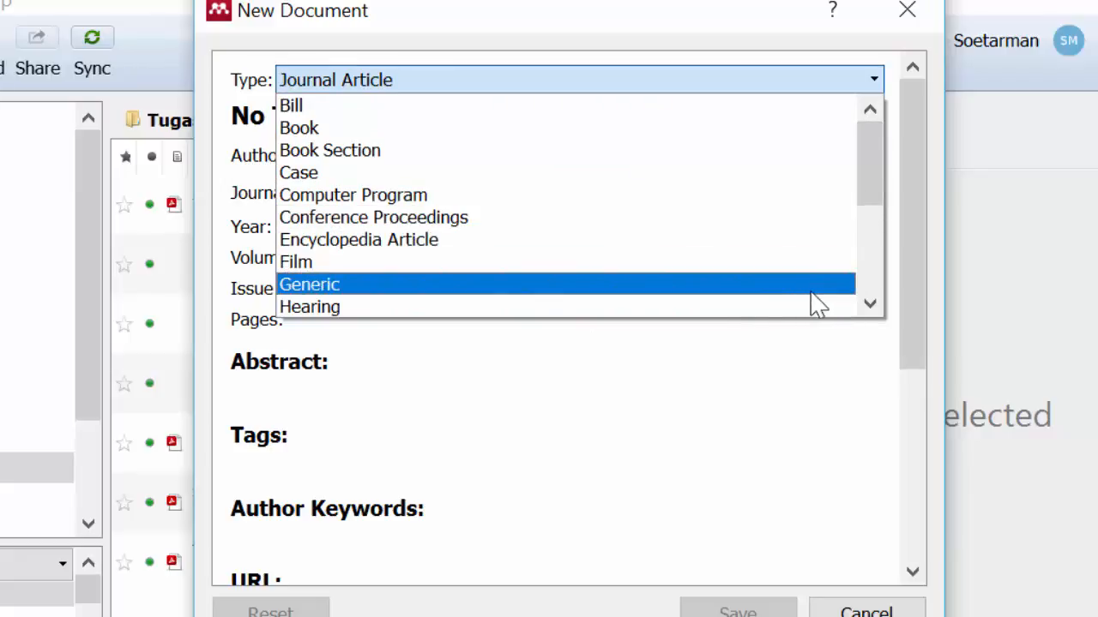
left_click(868, 302)
left_click(869, 302)
left_click(869, 303)
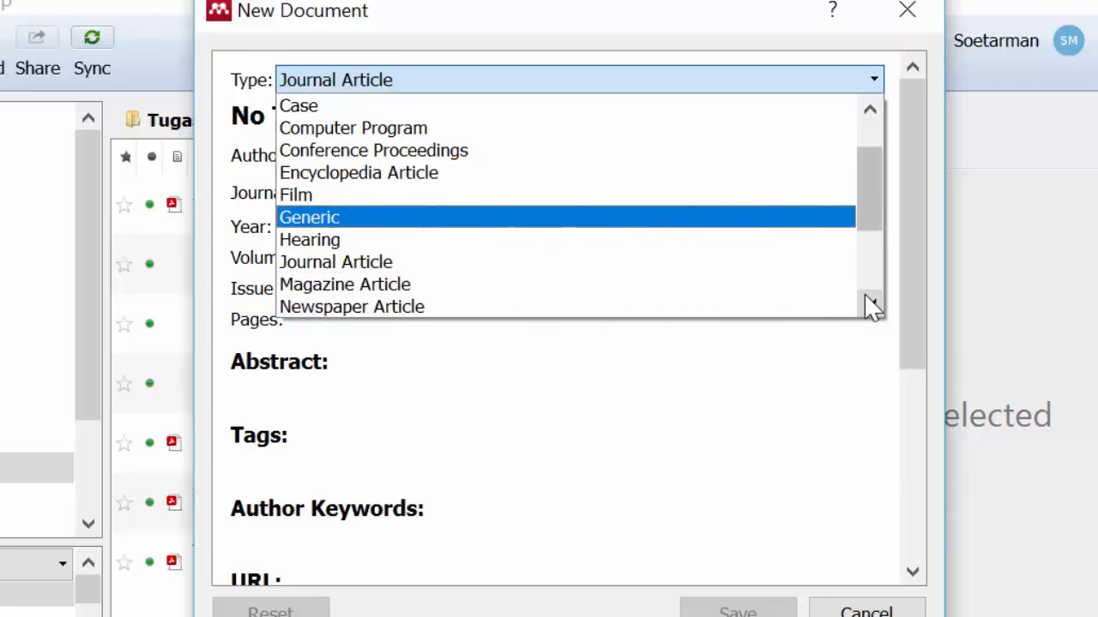
left_click(868, 303)
left_click(869, 303)
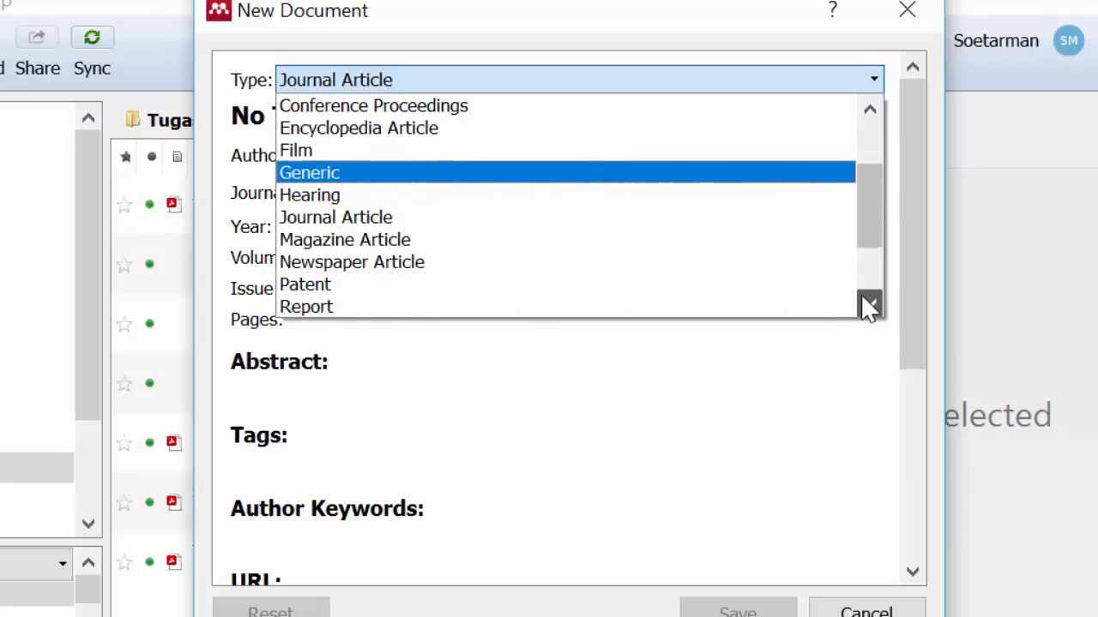
left_click(868, 304)
left_click(869, 304)
left_click(868, 305)
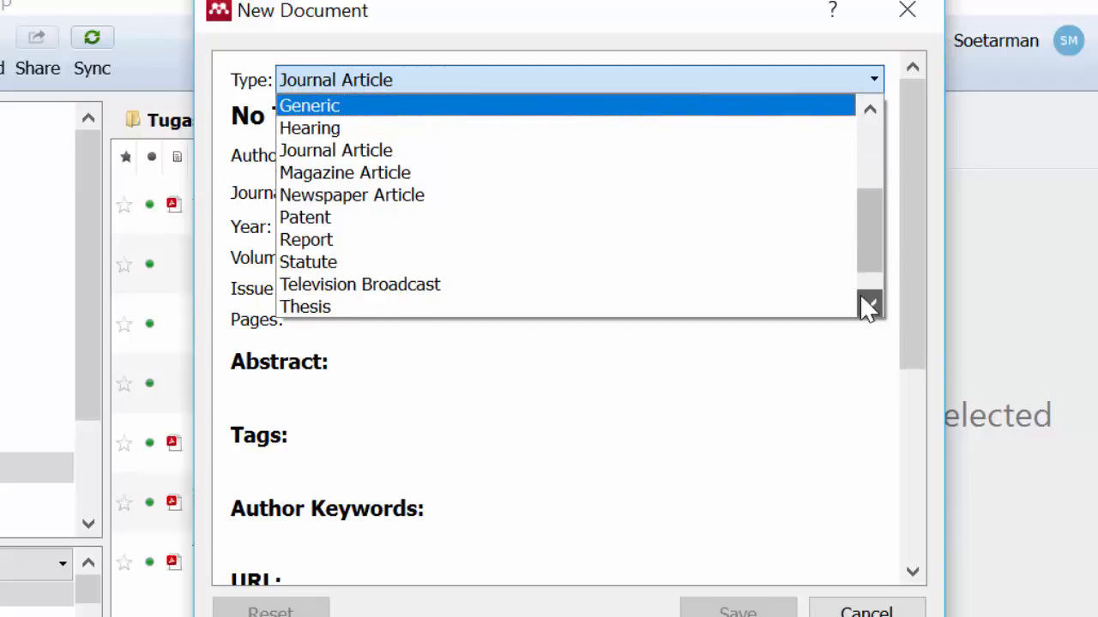
left_click(869, 304)
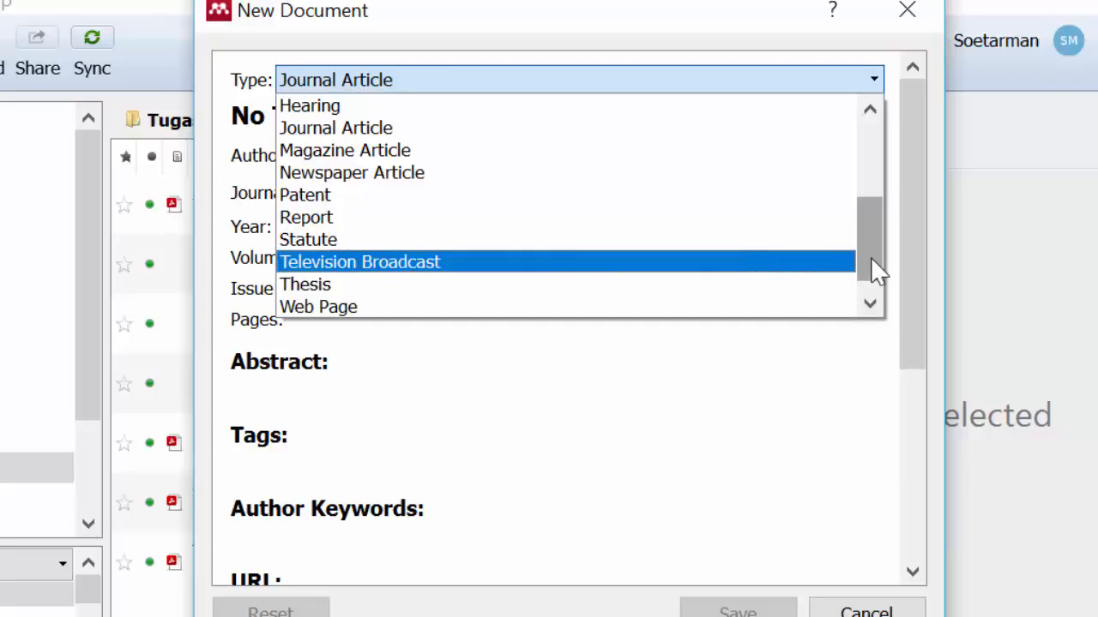
left_click_drag(871, 260, 877, 154)
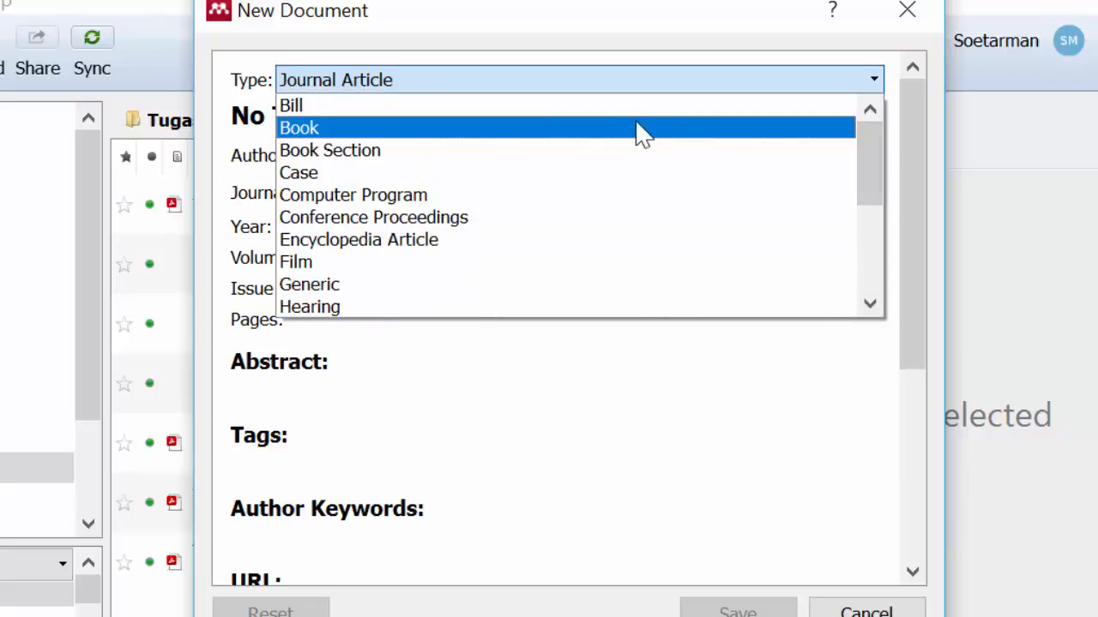
left_click(642, 129)
Step: Replace the placeholder title of the book entry with "Pengantar Teknologi Informasi"
left_click(453, 115)
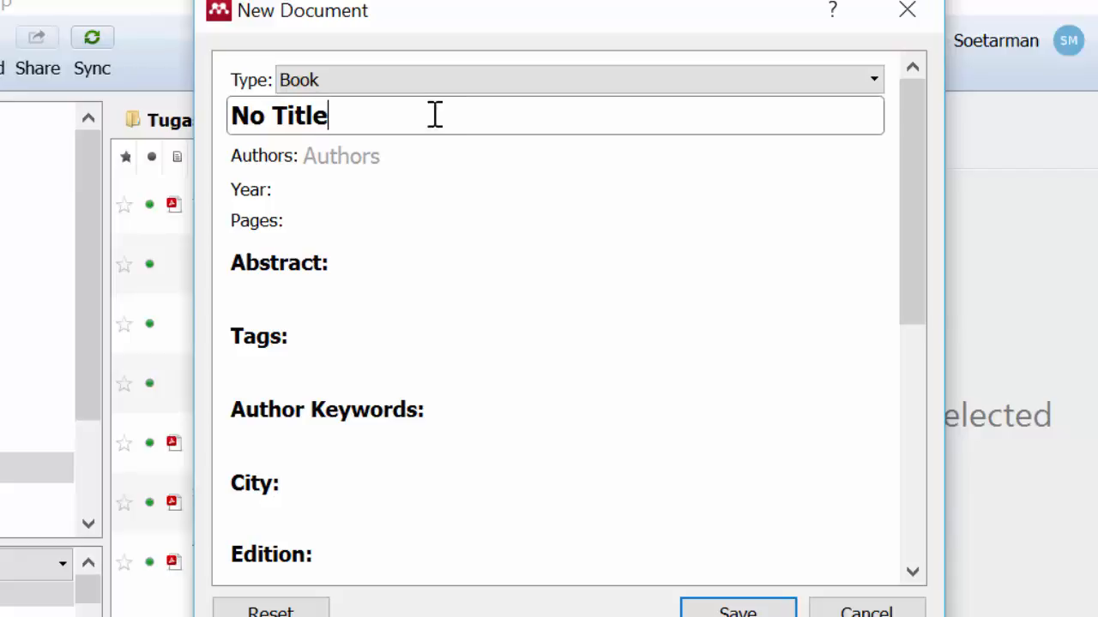
left_click_drag(381, 116, 211, 112)
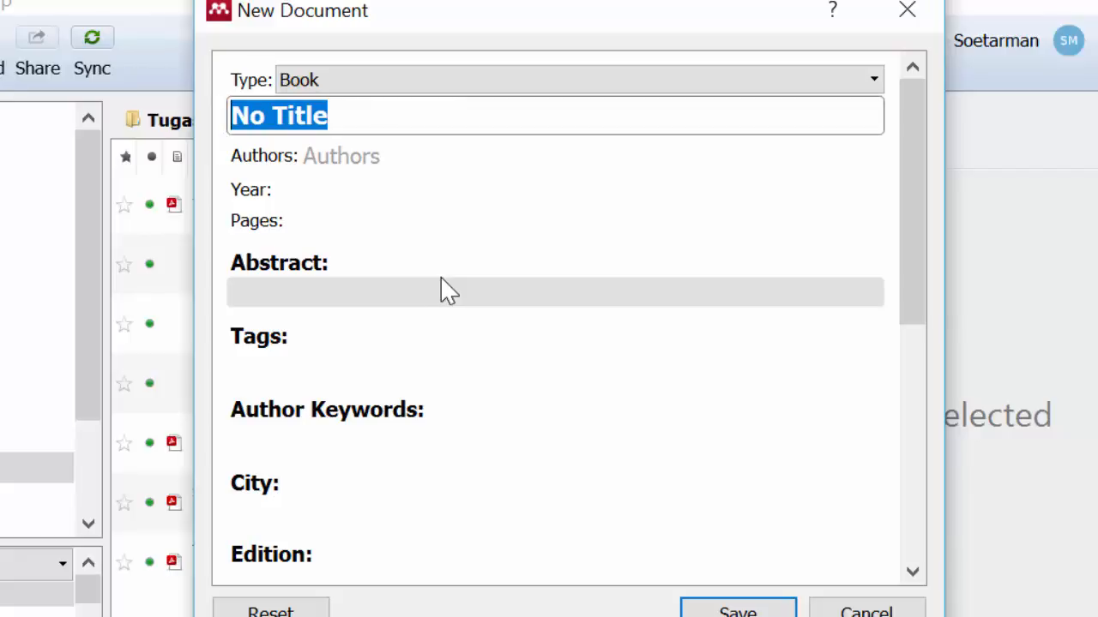
type("Pengan")
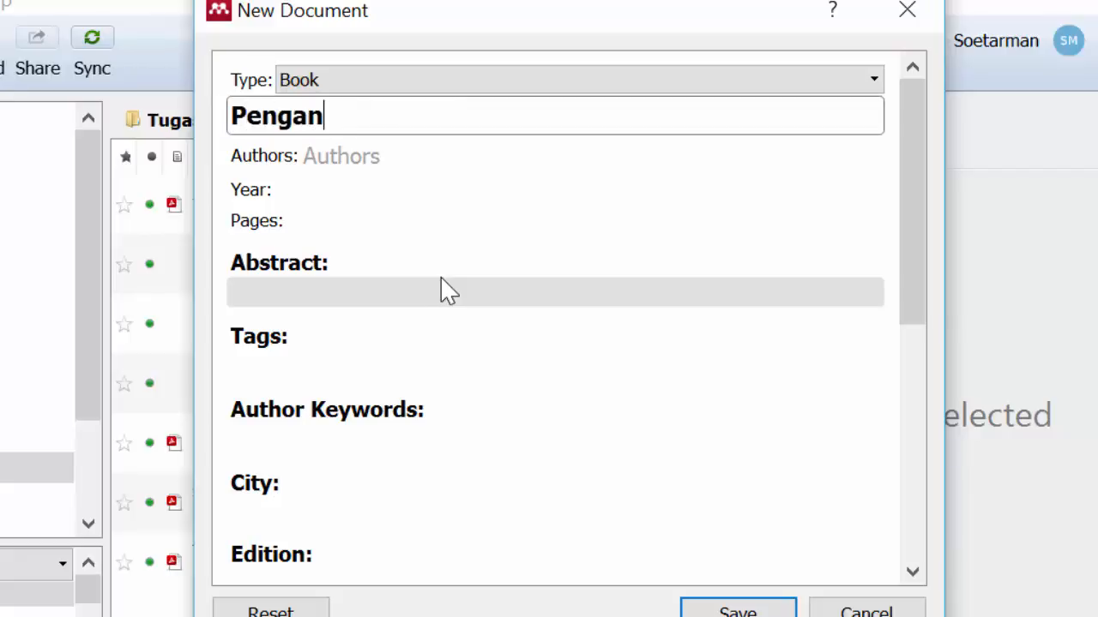
type("tar Teknol")
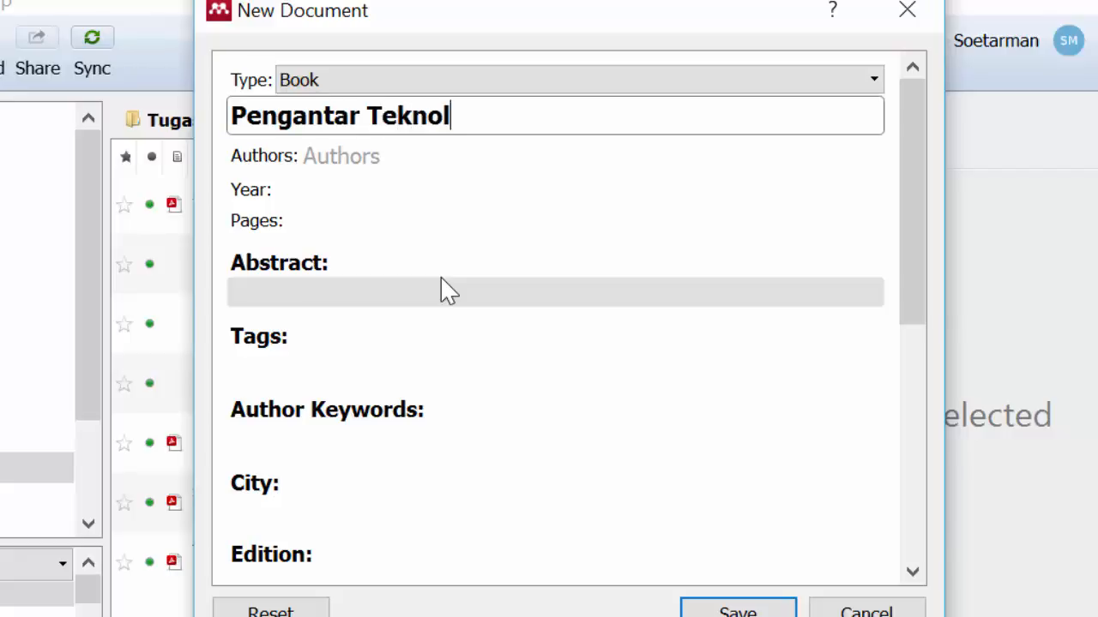
type("ogi ")
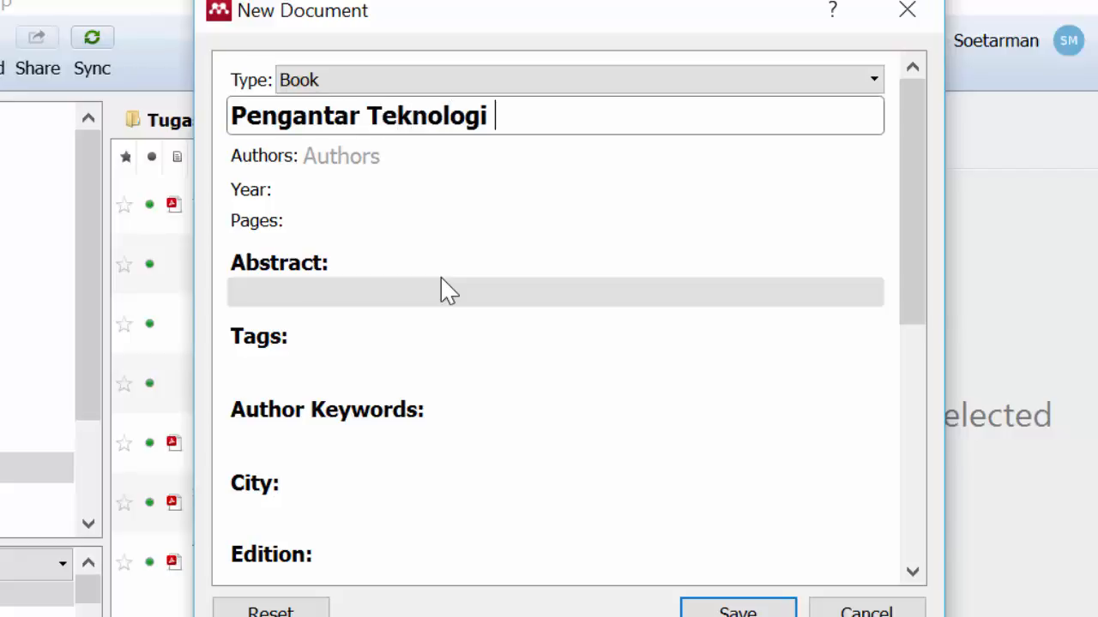
type("Info")
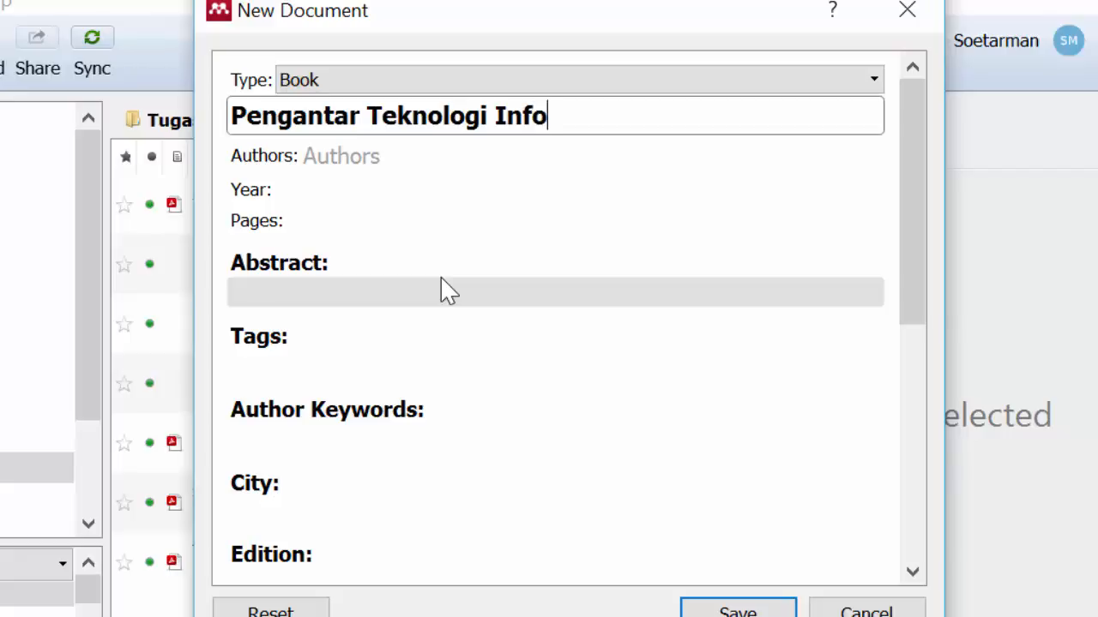
type("rmasi")
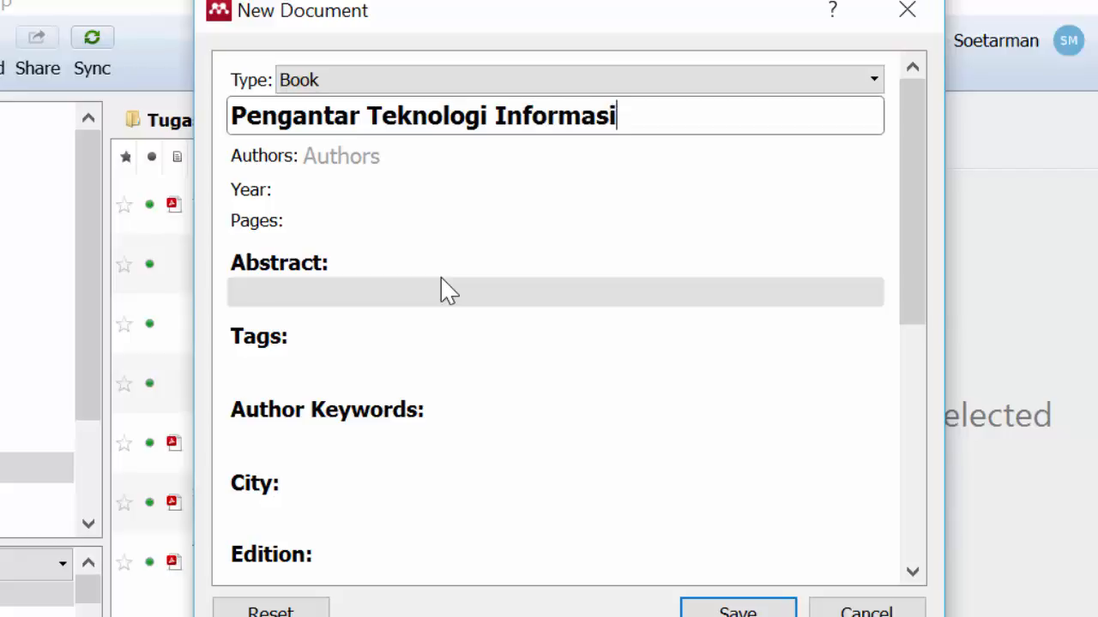
Step: Enter the author's name in the Authors field of the book entry
left_click(442, 160)
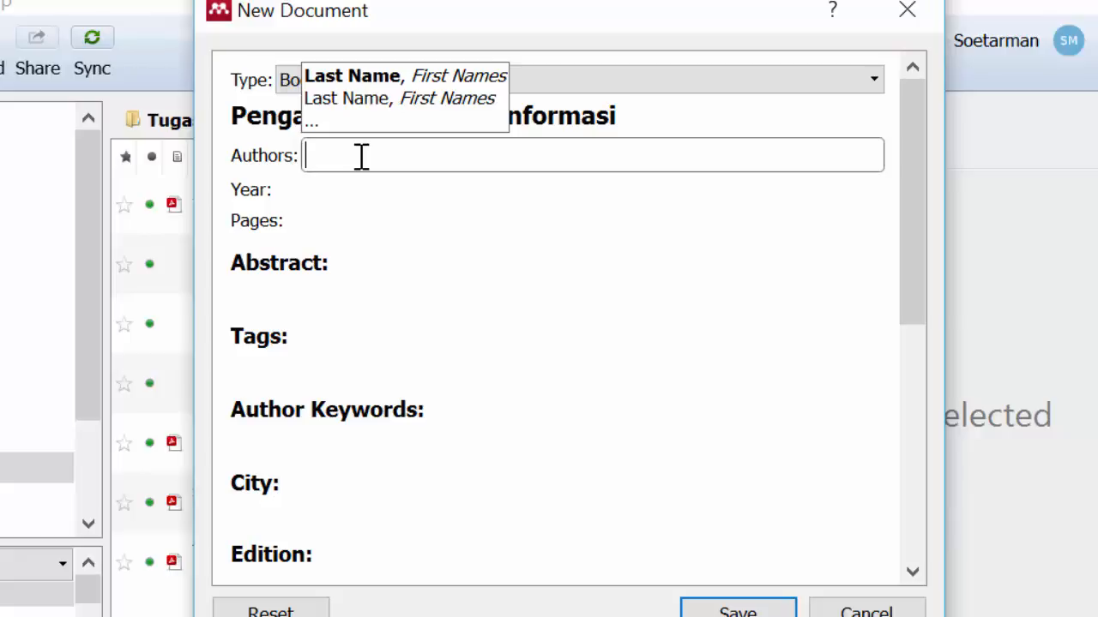
type("s")
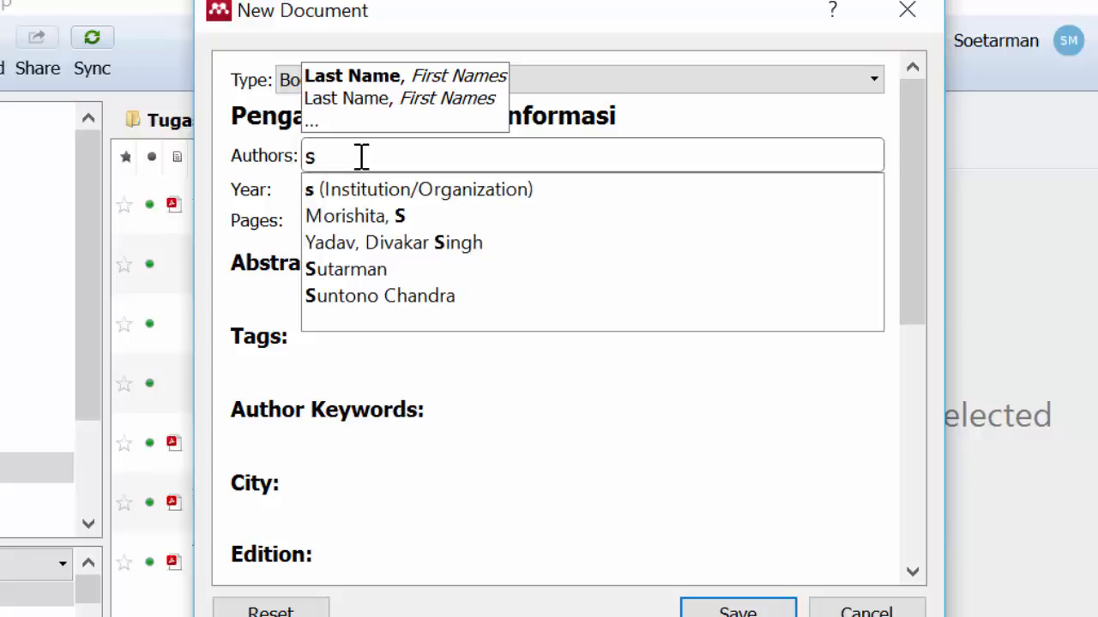
key("BackSpace")
type("S")
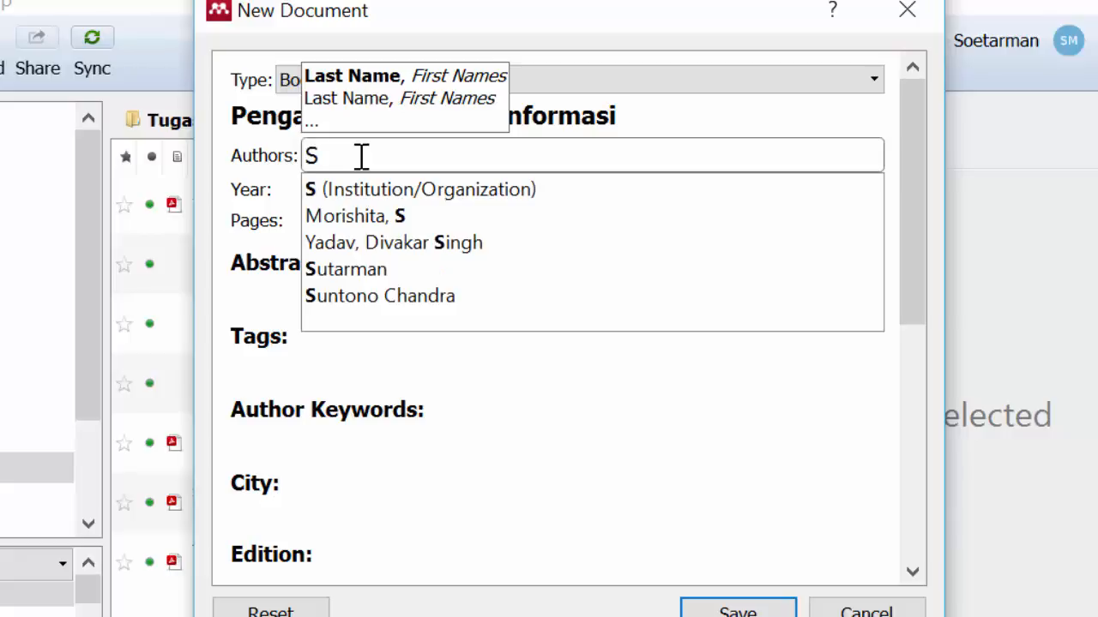
type("utarman")
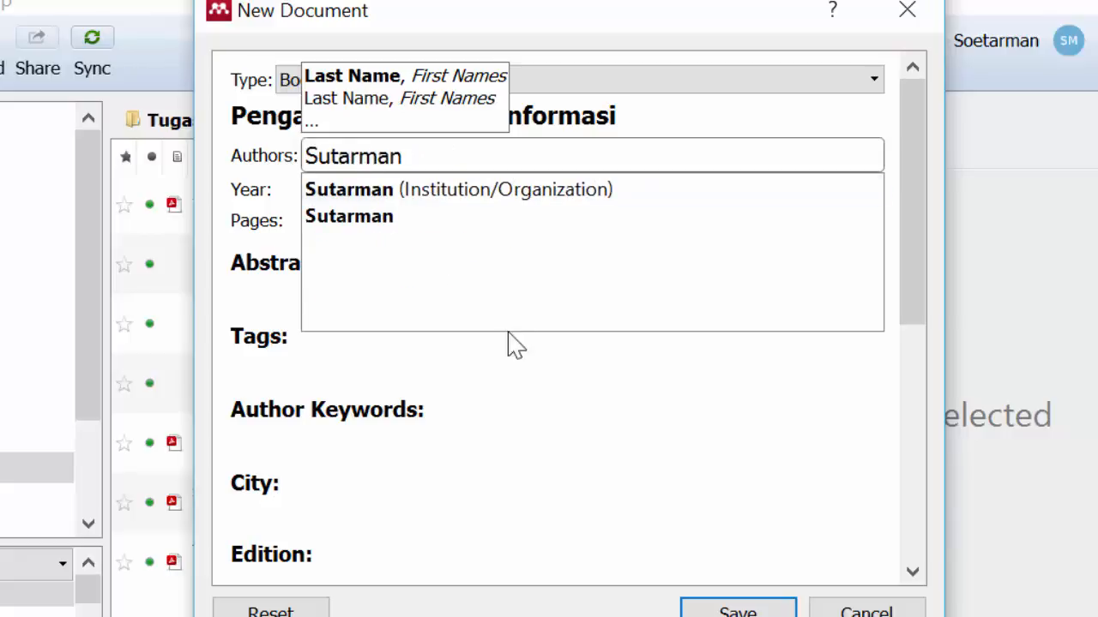
left_click(623, 412)
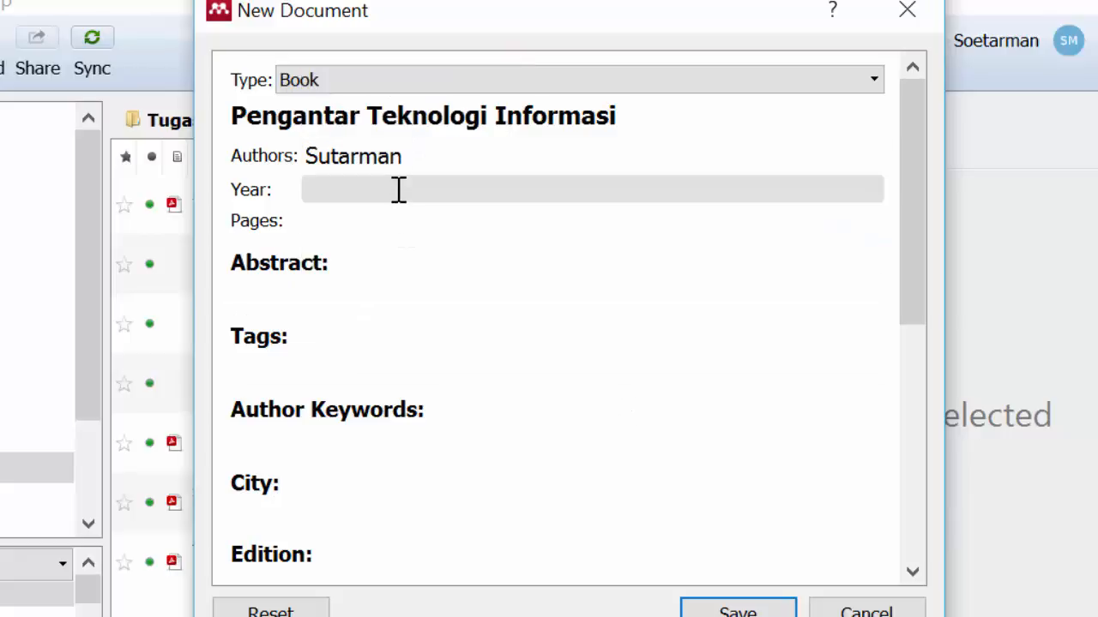
Step: Set the book's publication year to 2009 and its city to Jakarta
left_click(399, 189)
type("2009")
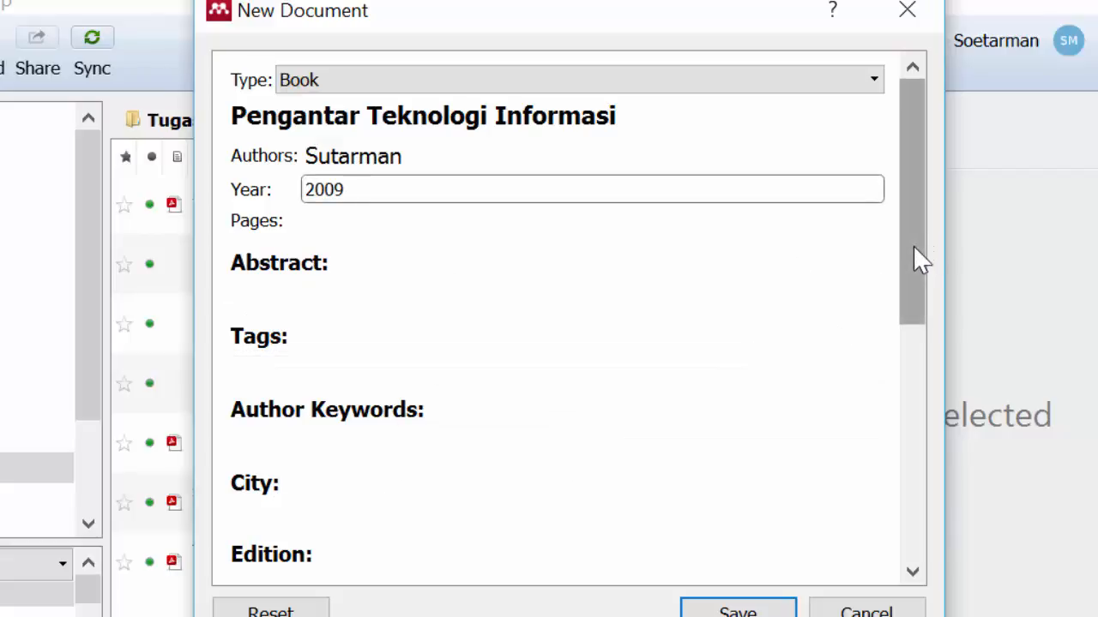
left_click_drag(921, 257, 934, 321)
left_click(600, 370)
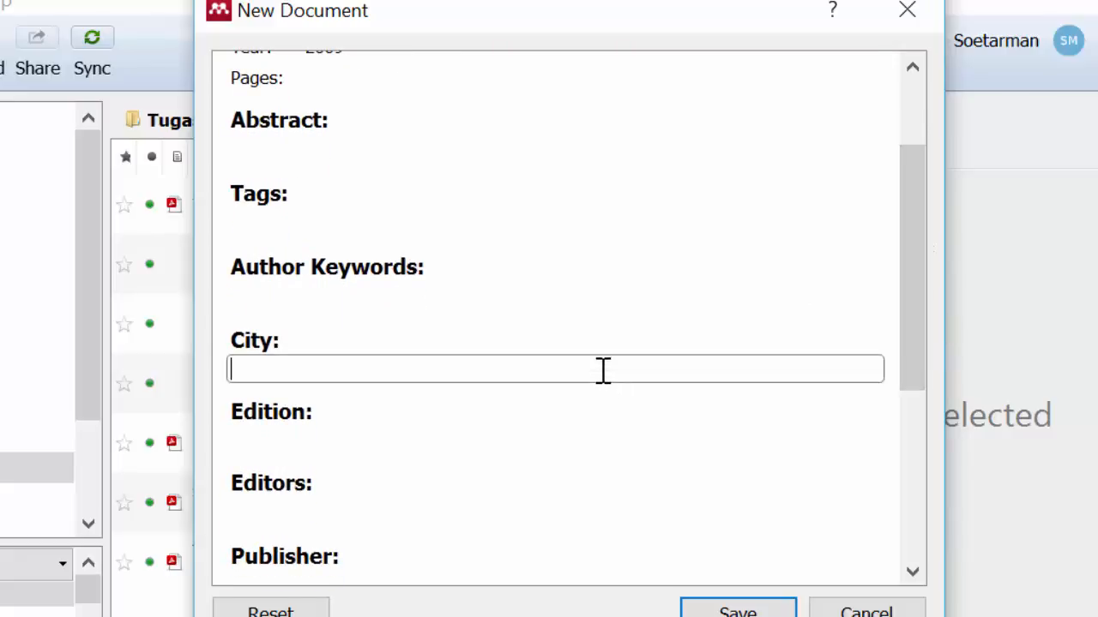
type("J")
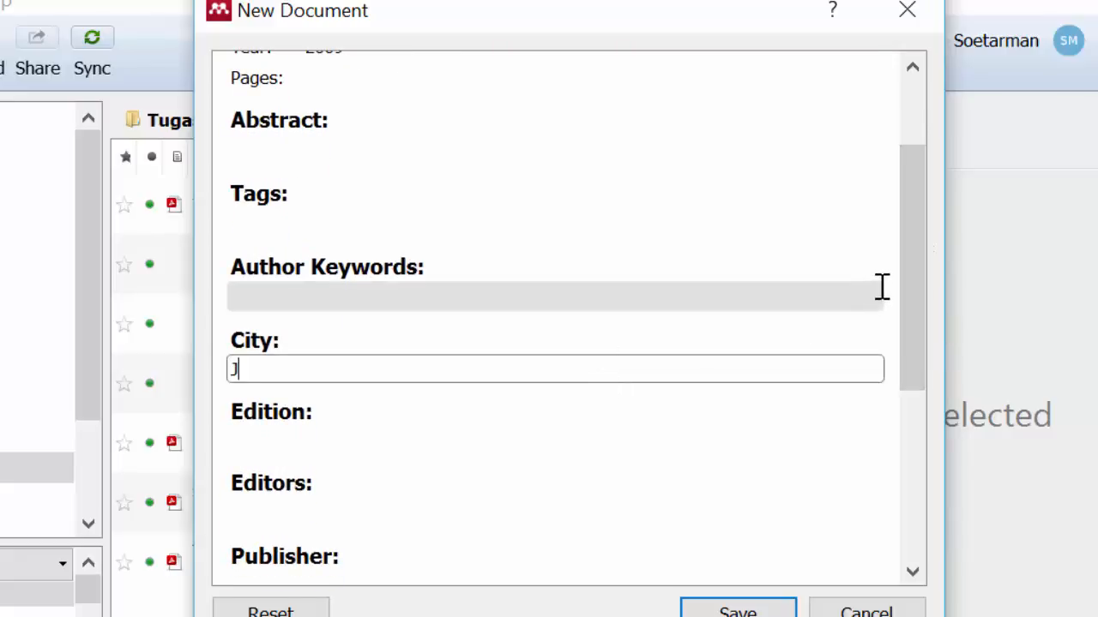
type("akarta")
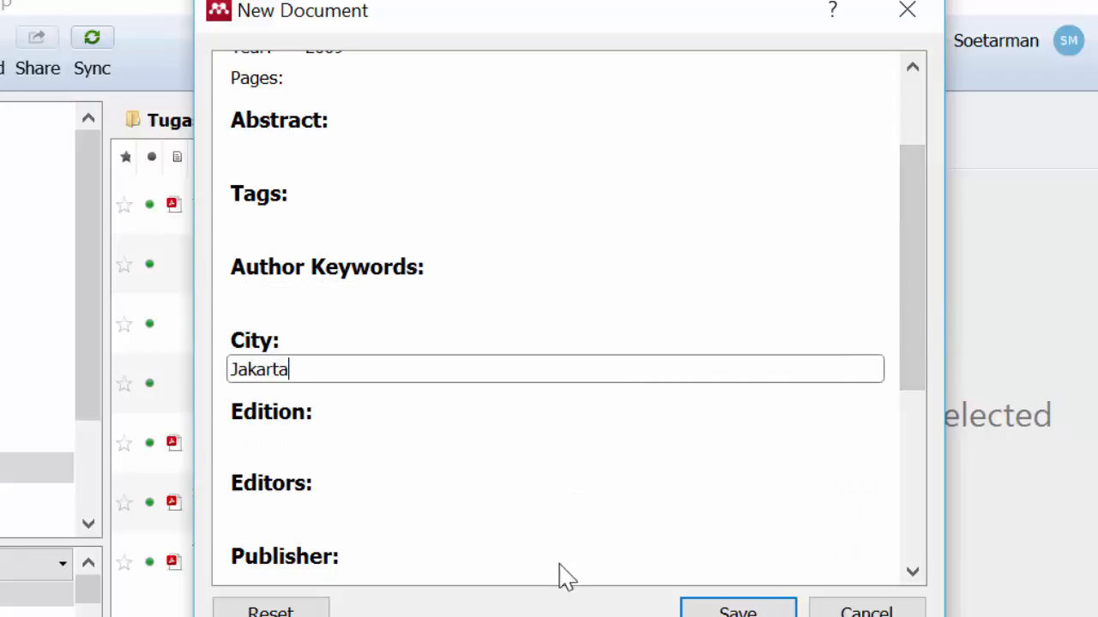
Step: Enter "Bumi Aksara" as the publisher of the book entry
left_click(912, 571)
left_click(913, 571)
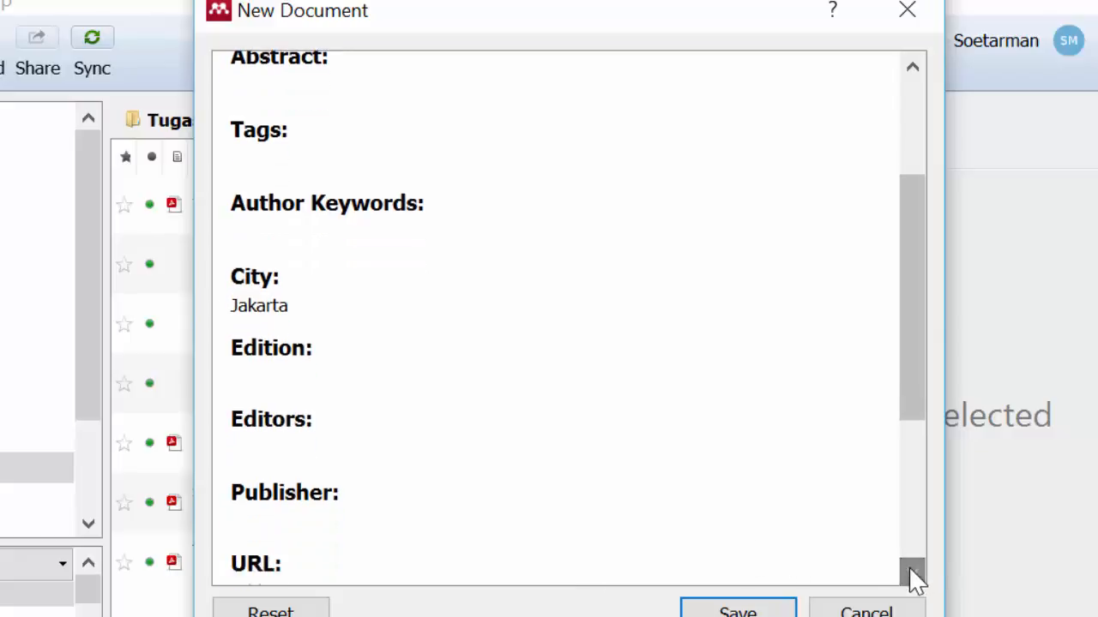
left_click(644, 529)
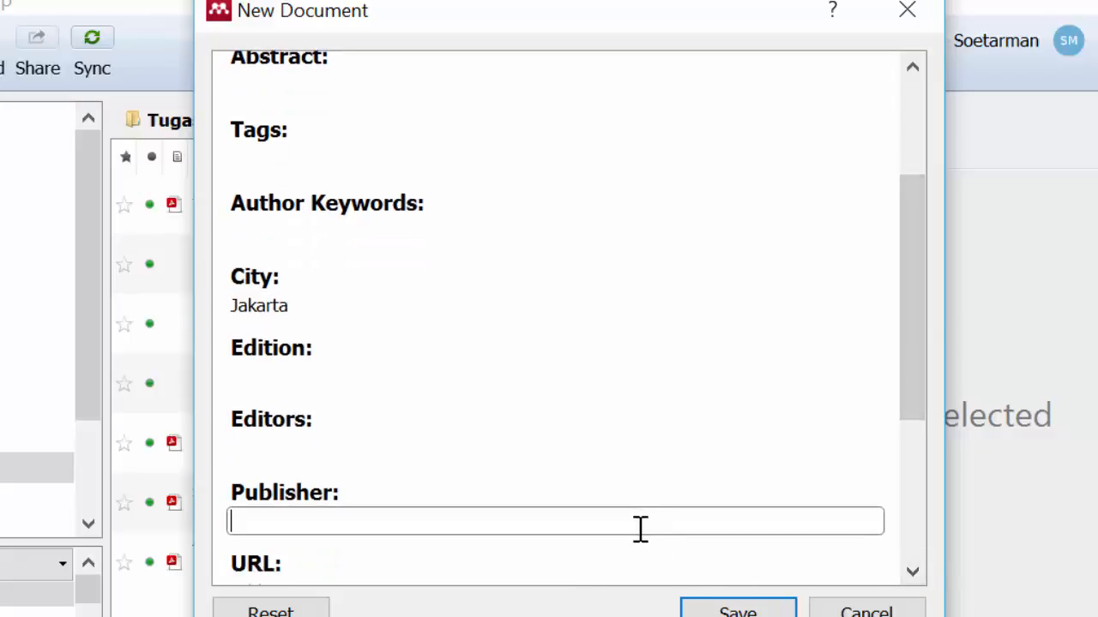
type("Bumi Aksa")
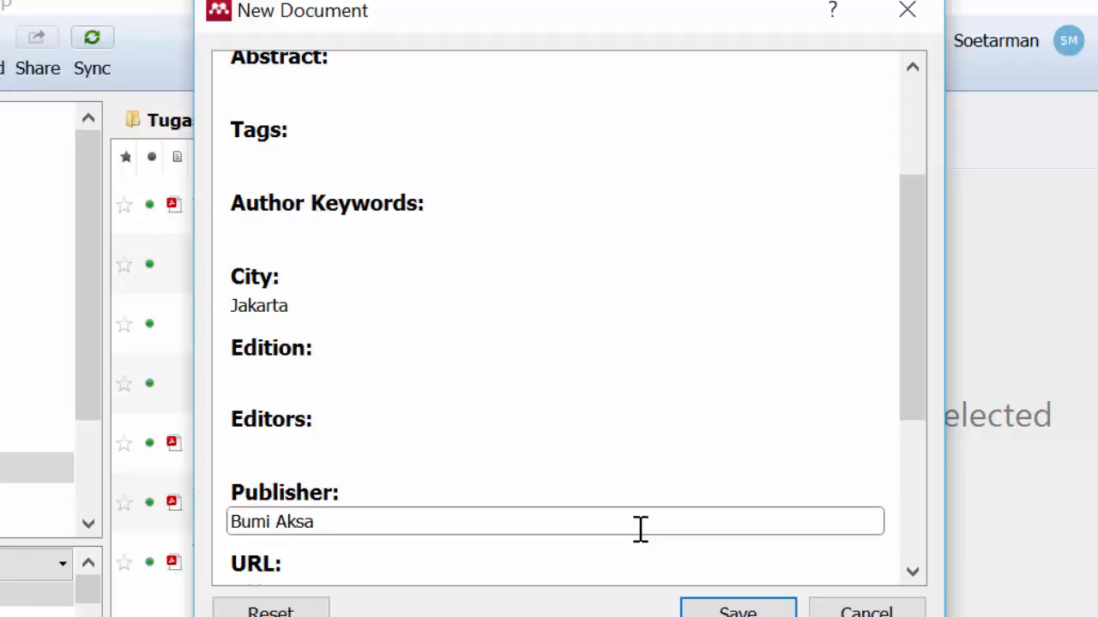
type("ra")
Step: Review the remaining and completed fields of the book entry, leaving the ISBN blank, and save it to the library
left_click_drag(911, 401, 895, 540)
left_click(516, 412)
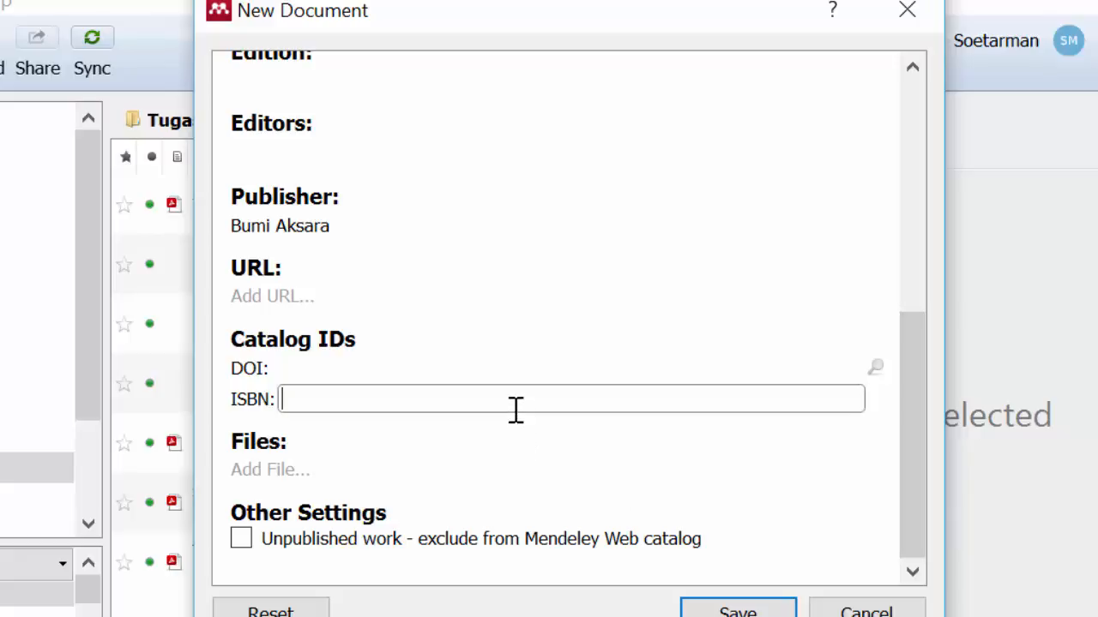
left_click_drag(909, 460, 915, 388)
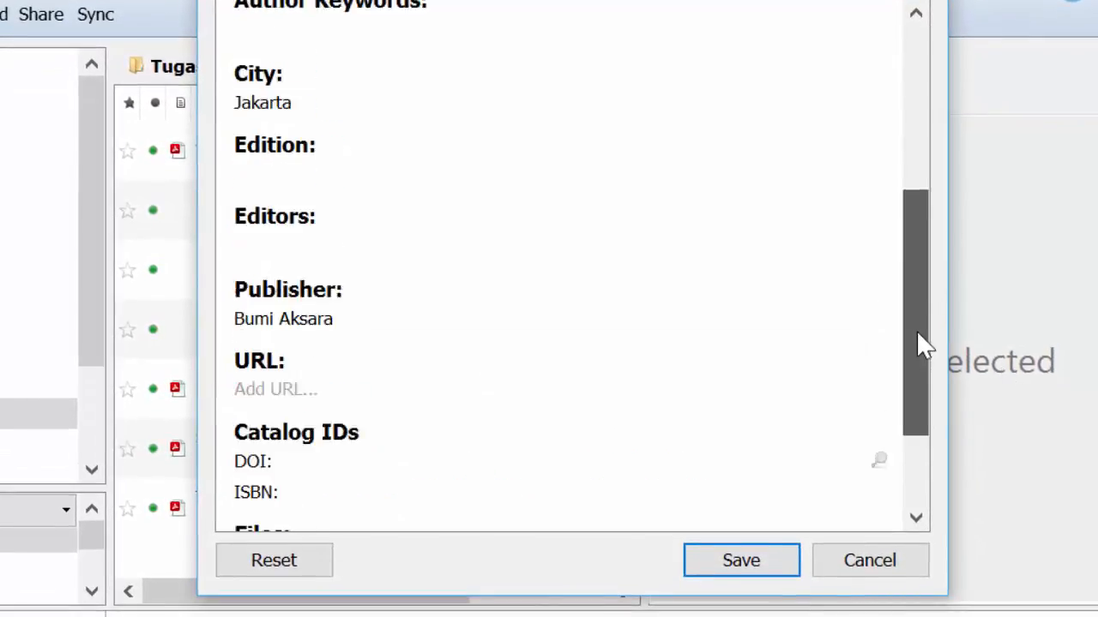
left_click_drag(922, 343, 934, 135)
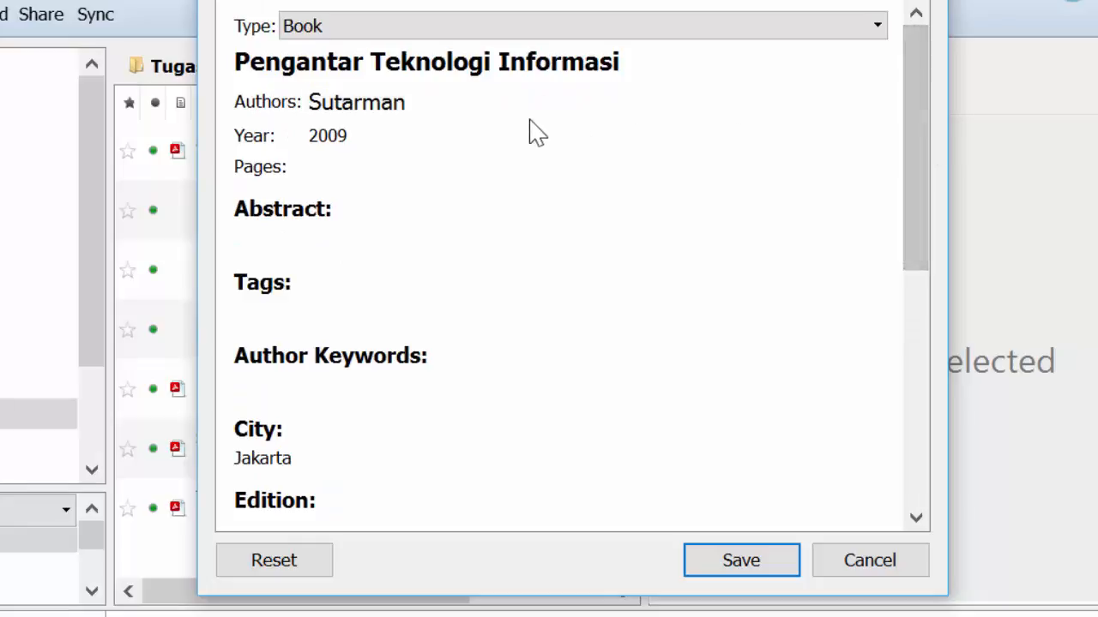
left_click(724, 572)
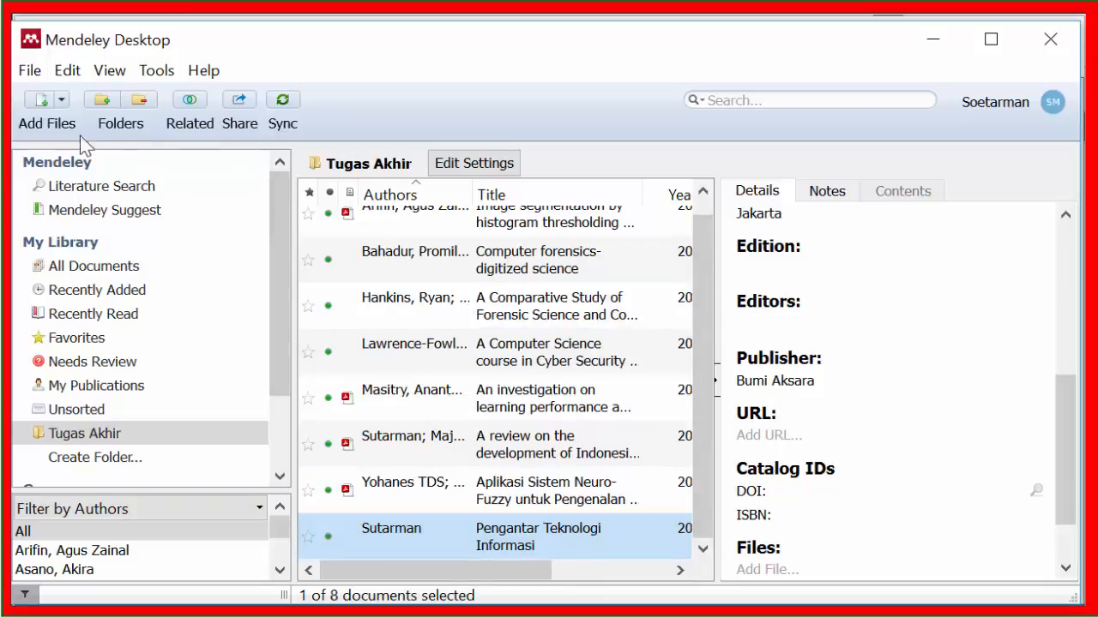
Step: Start another manual entry and set its document type to Book
left_click(64, 101)
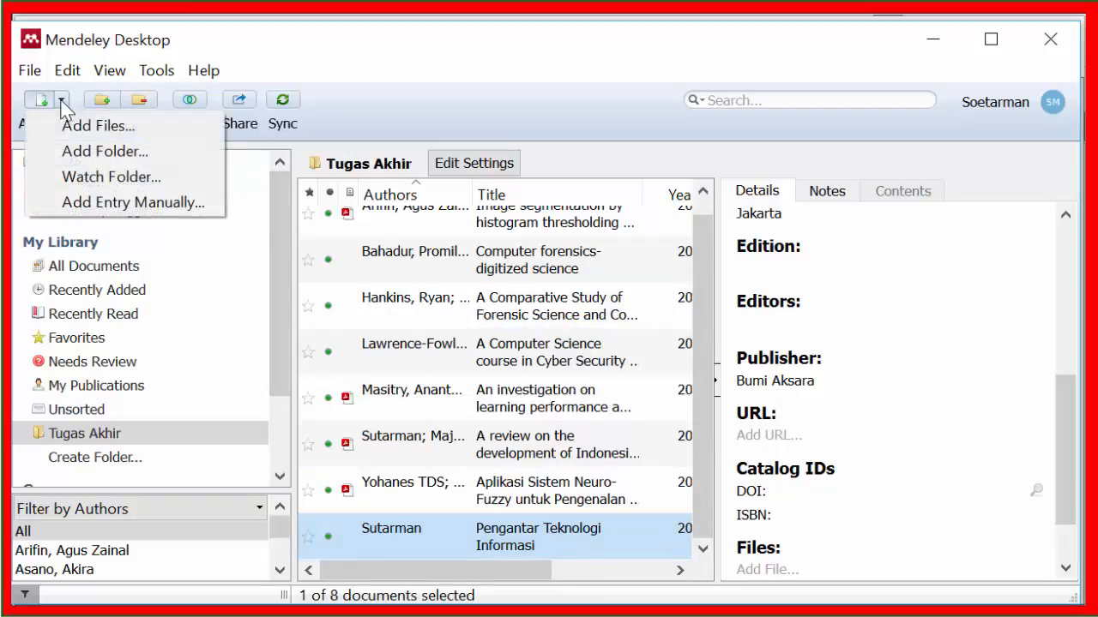
left_click(76, 203)
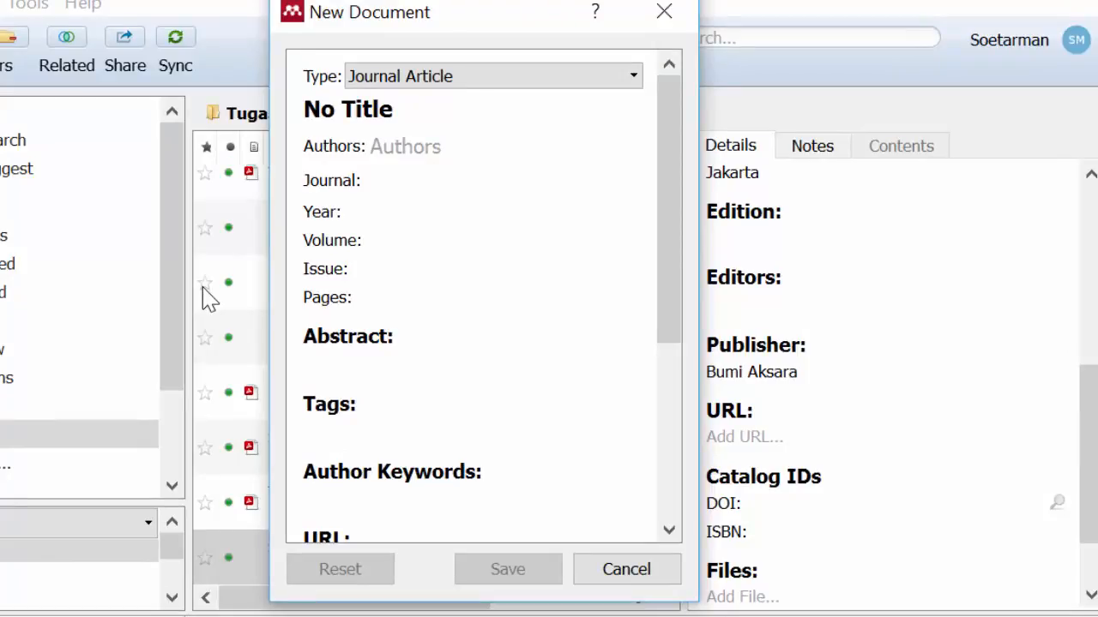
left_click(623, 81)
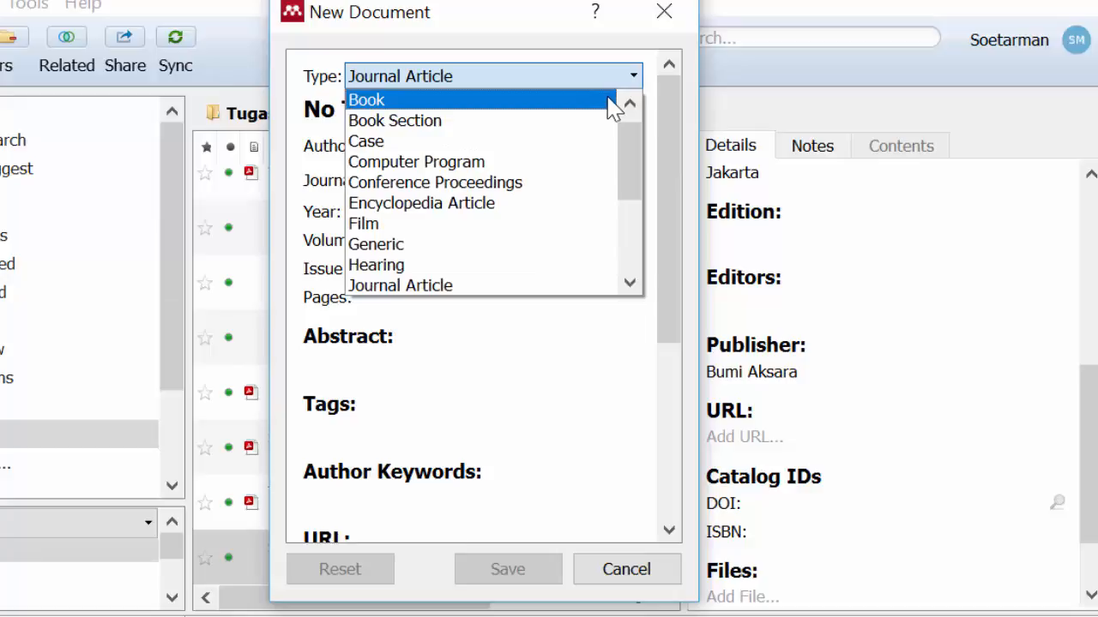
left_click(611, 105)
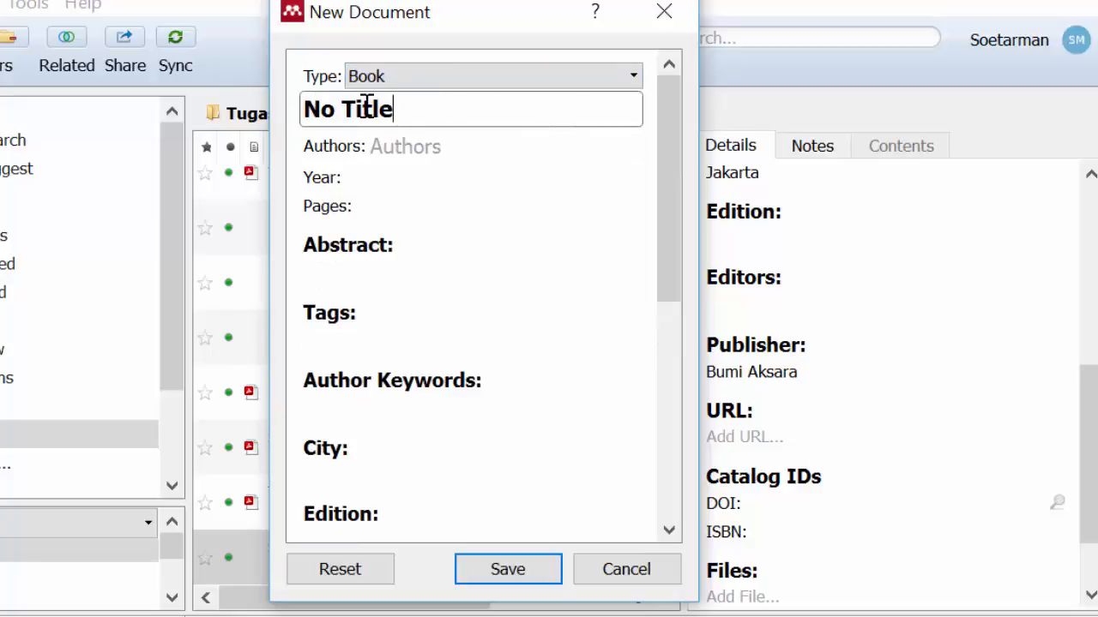
Step: Replace the placeholder title of the new book entry with "Pemrograman web dengan PHP"
left_click_drag(393, 110, 274, 105)
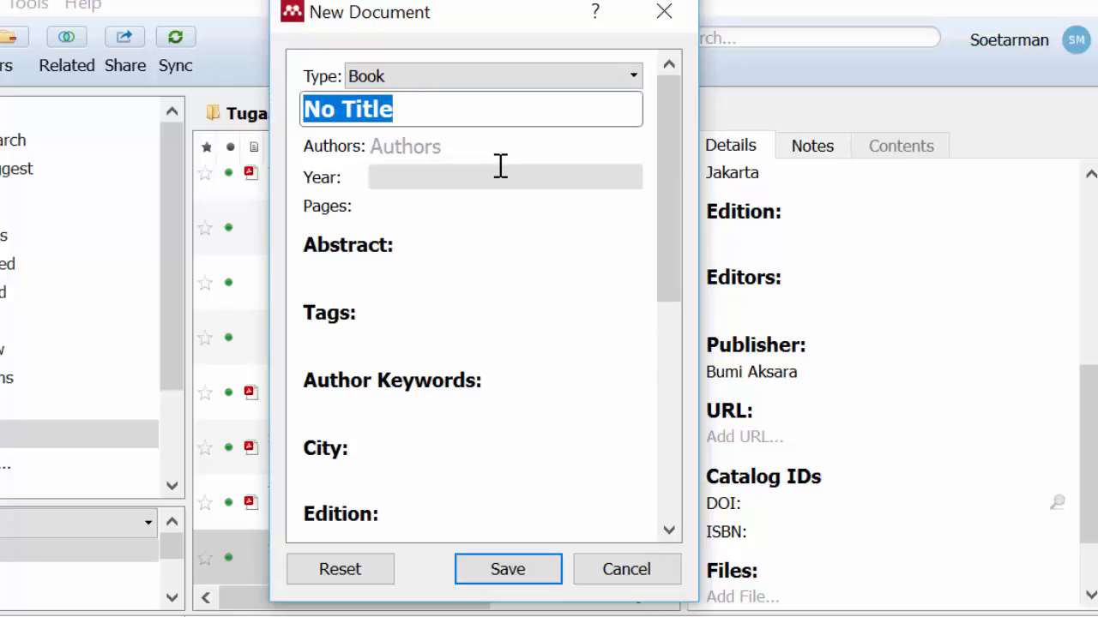
left_click(533, 276)
left_click(501, 119)
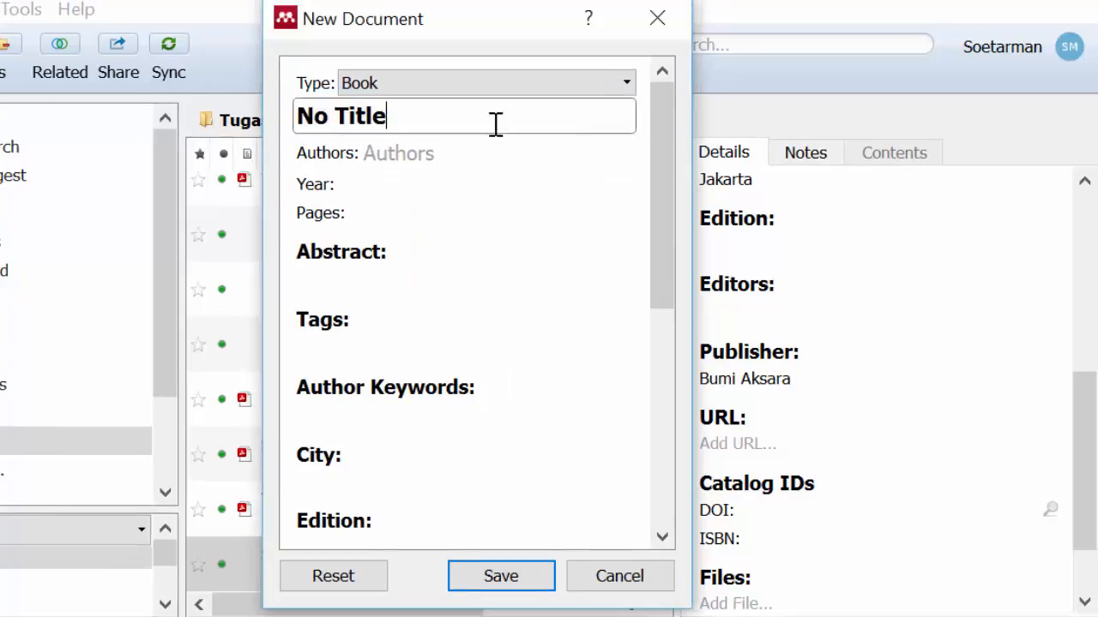
left_click_drag(458, 116, 289, 115)
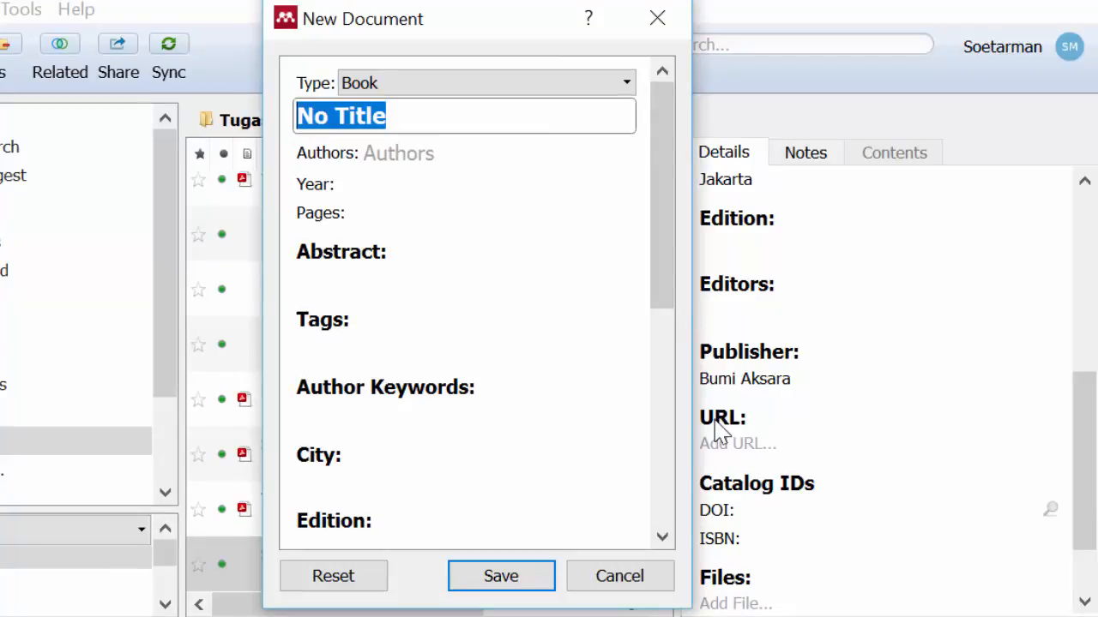
type("Pemr")
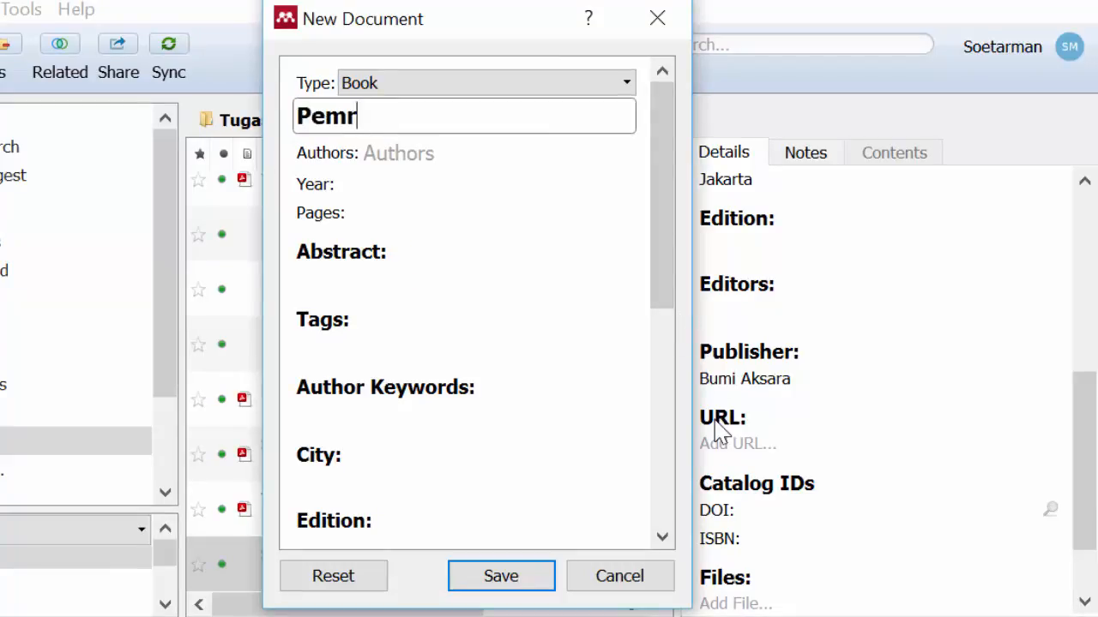
type("ograman")
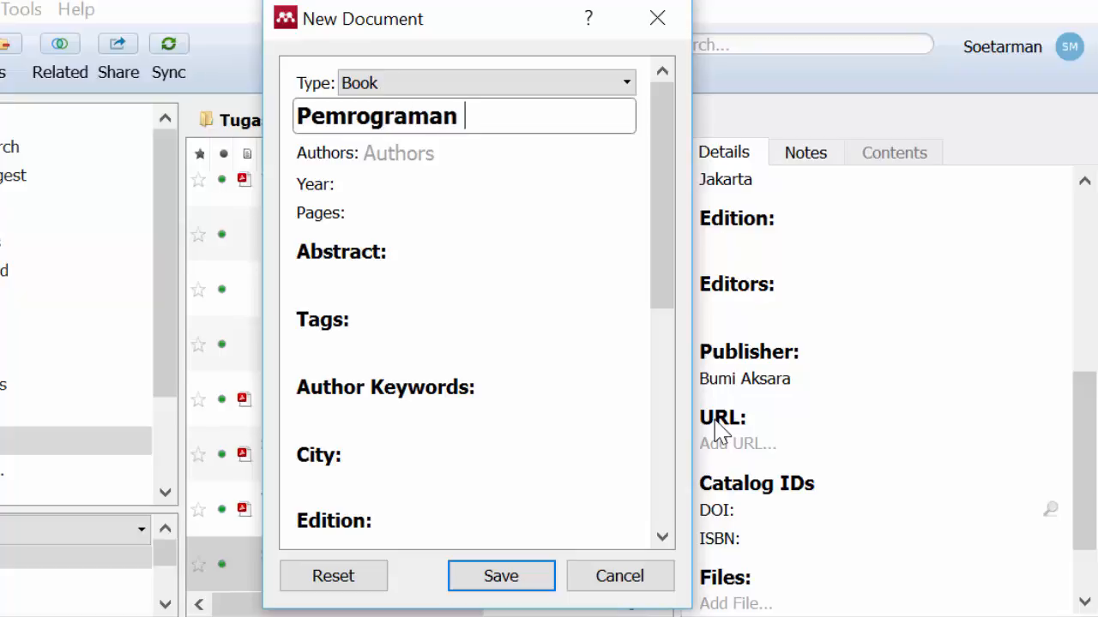
type(" web")
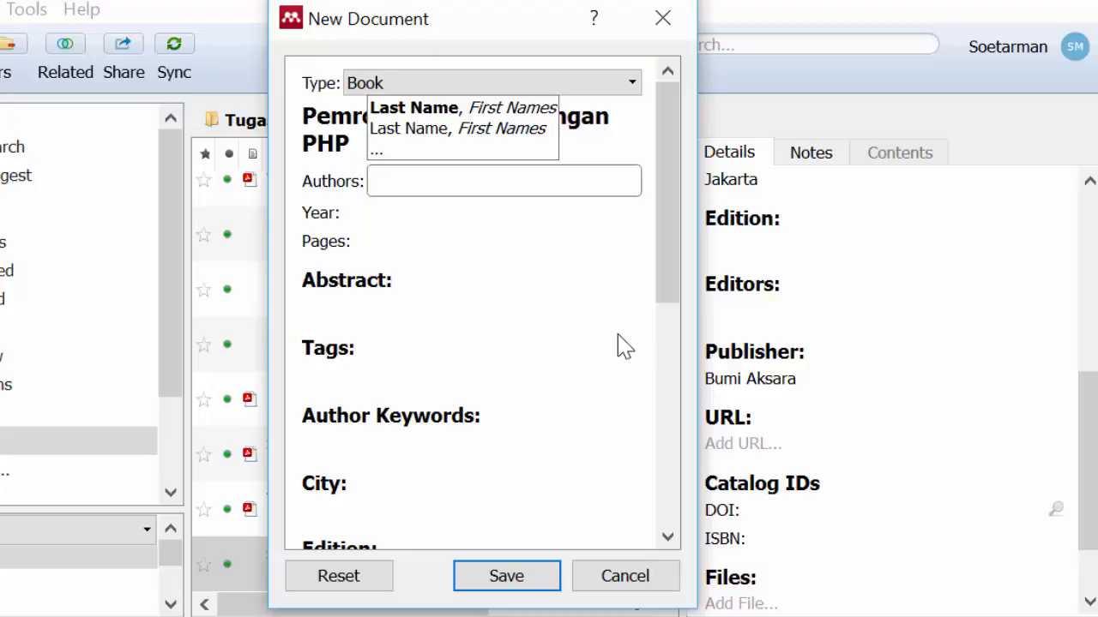
Step: Enter the first author's full name, given name first, in the book entry's authors
type("L")
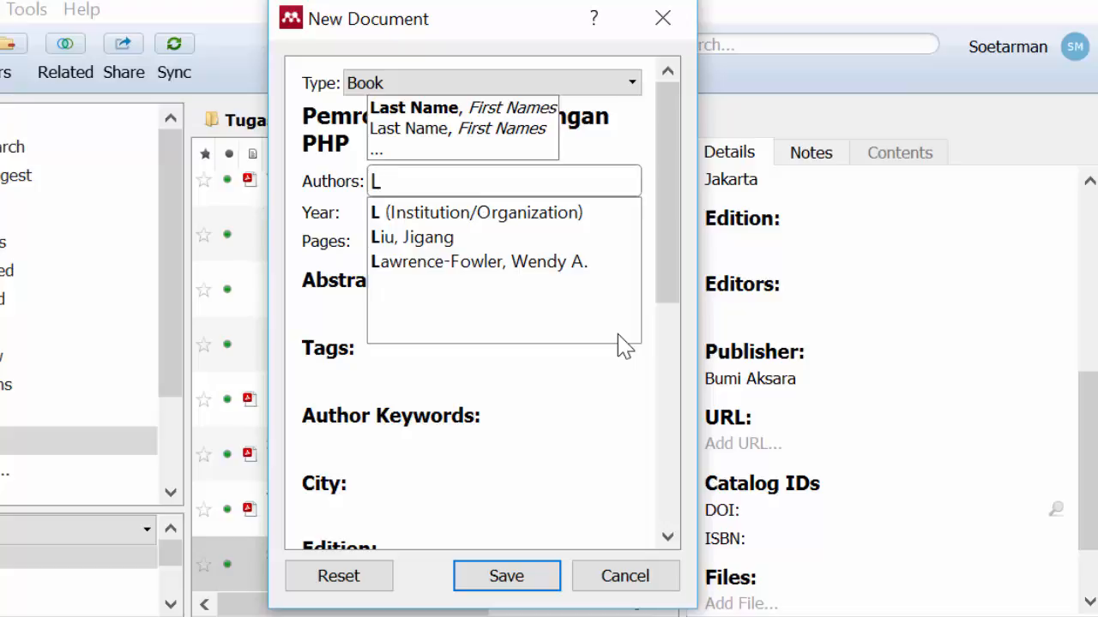
type("ukman")
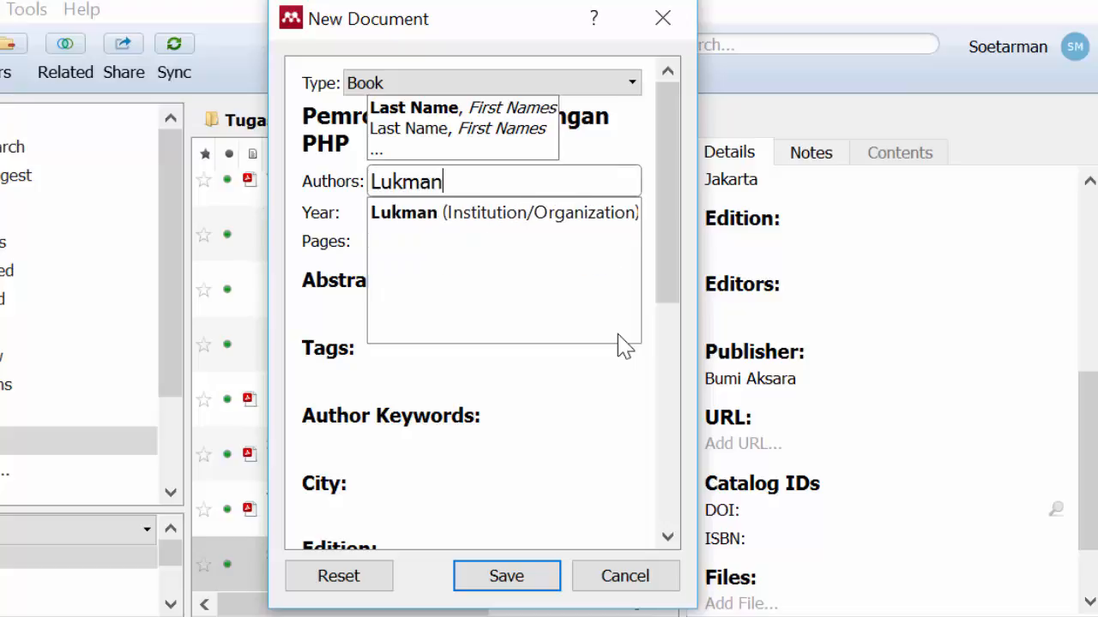
type("uu")
key("BackSpace")
type("l")
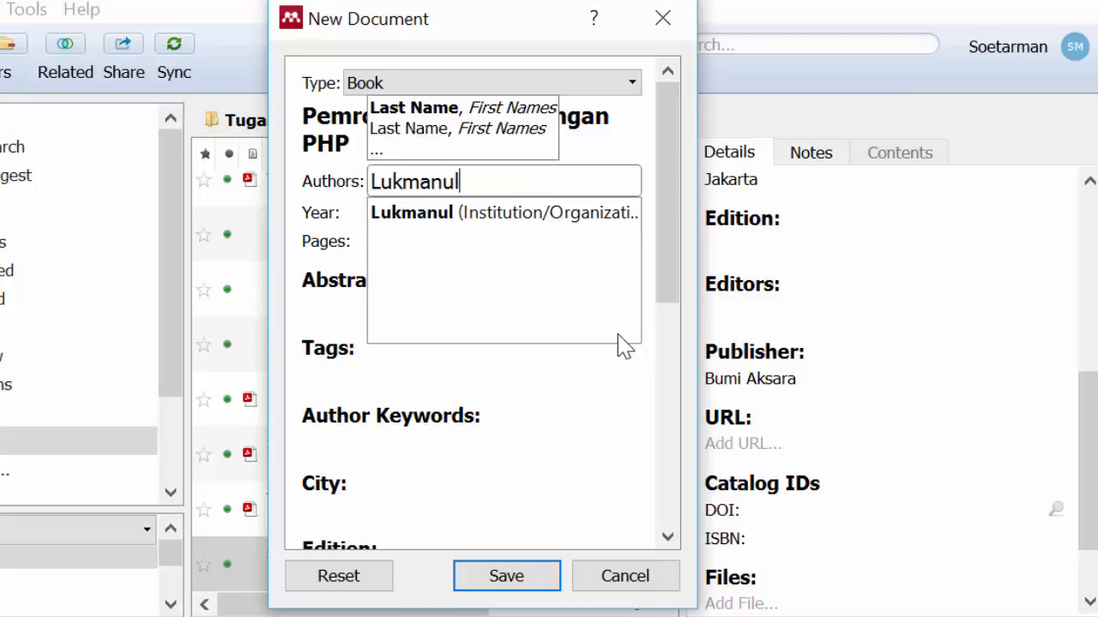
type(" hakin")
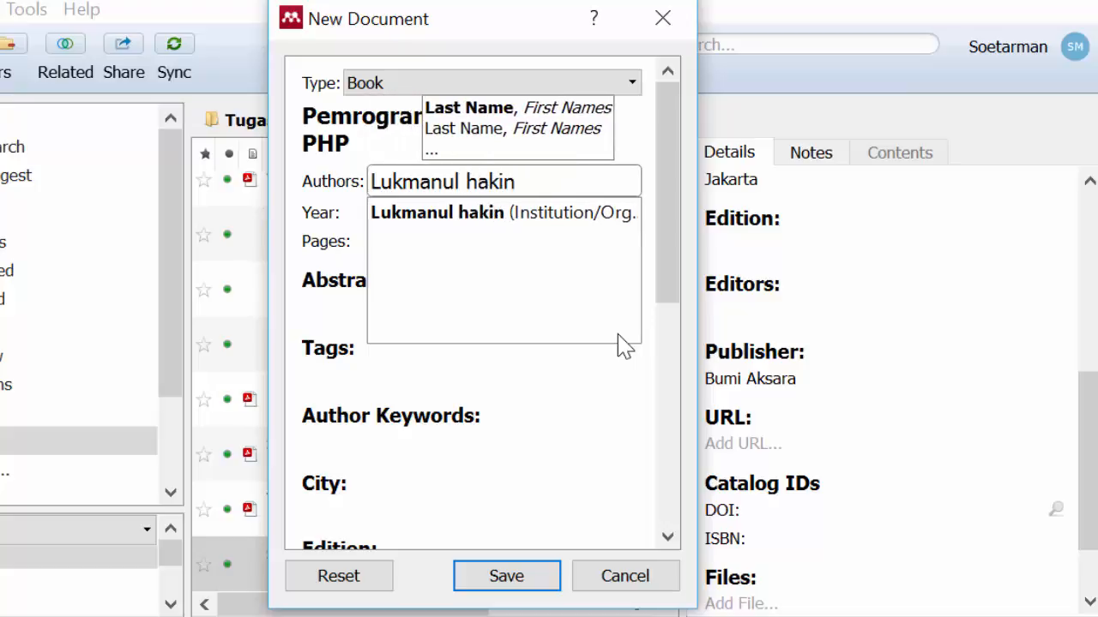
key("BackSpace")
type("m")
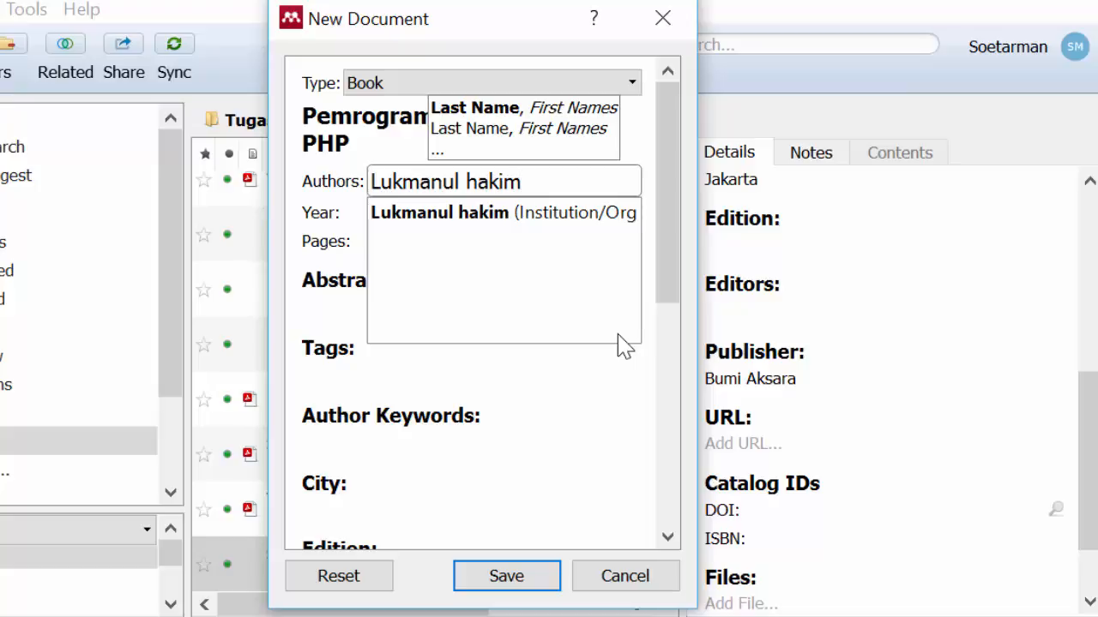
Step: Rewrite the first author as capitalised last name, comma, first name, and begin a new author line
key("ctrl+Left")
key("ctrl+shift+Left")
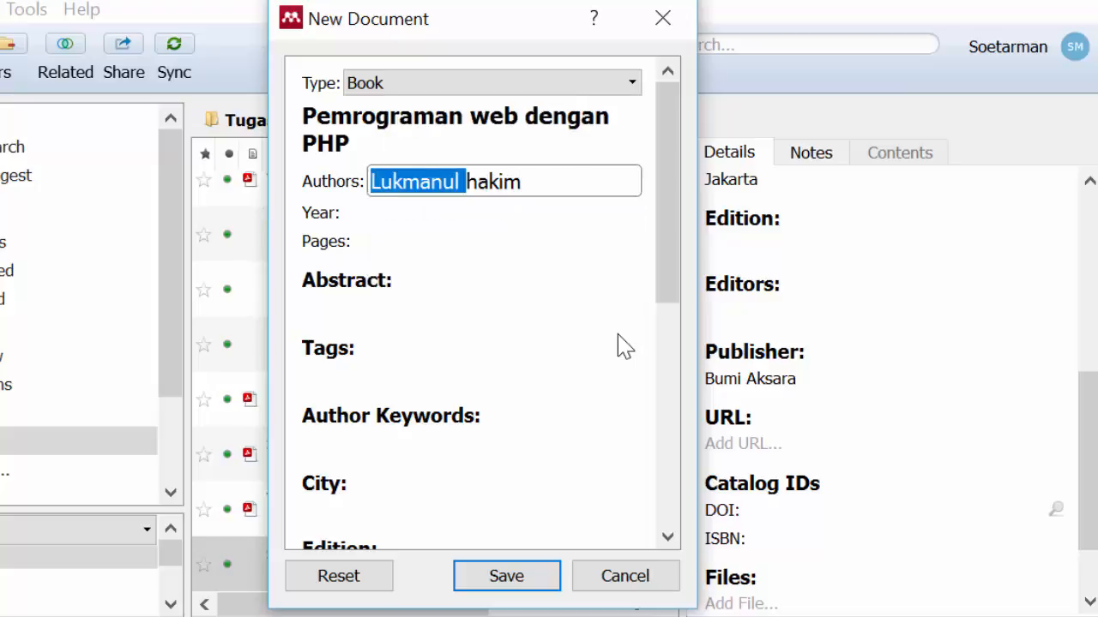
key("Delete")
key("Delete")
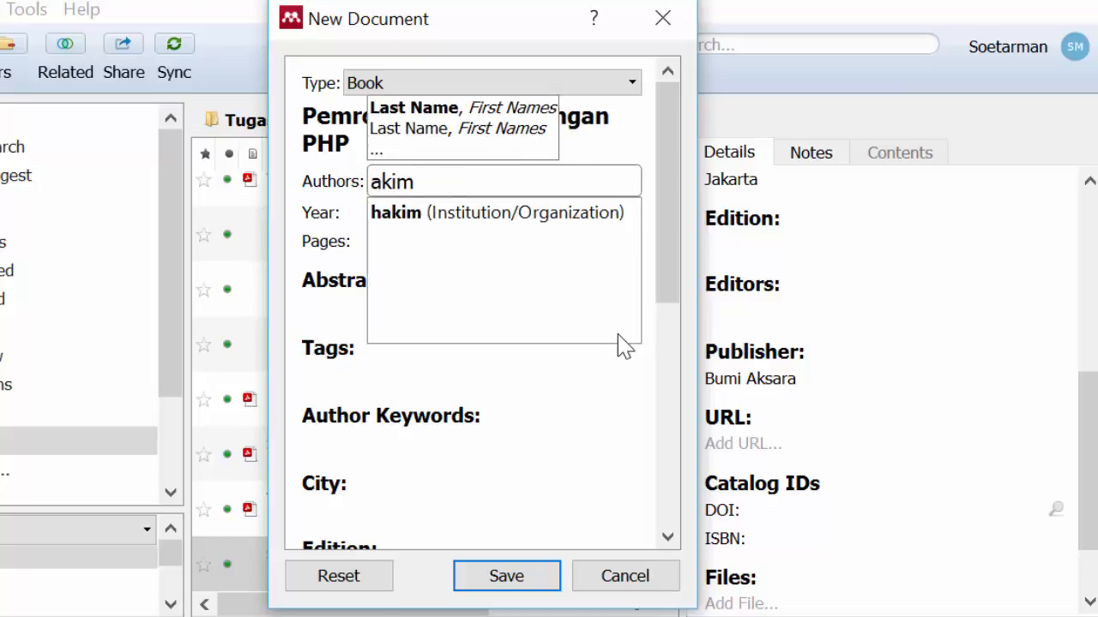
type("H")
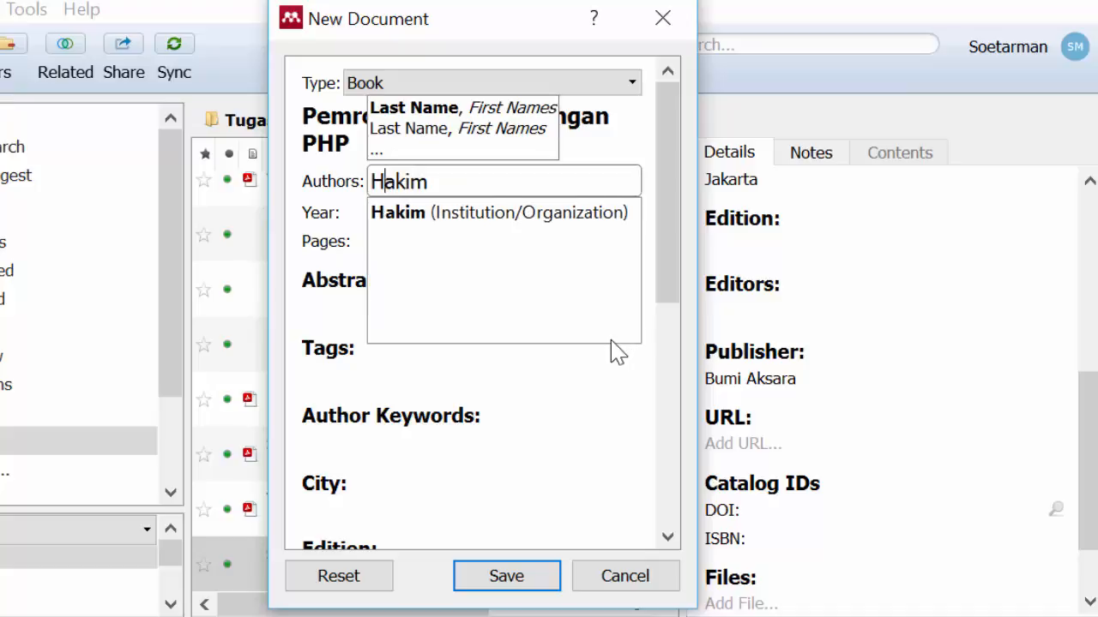
left_click(531, 181)
type(",")
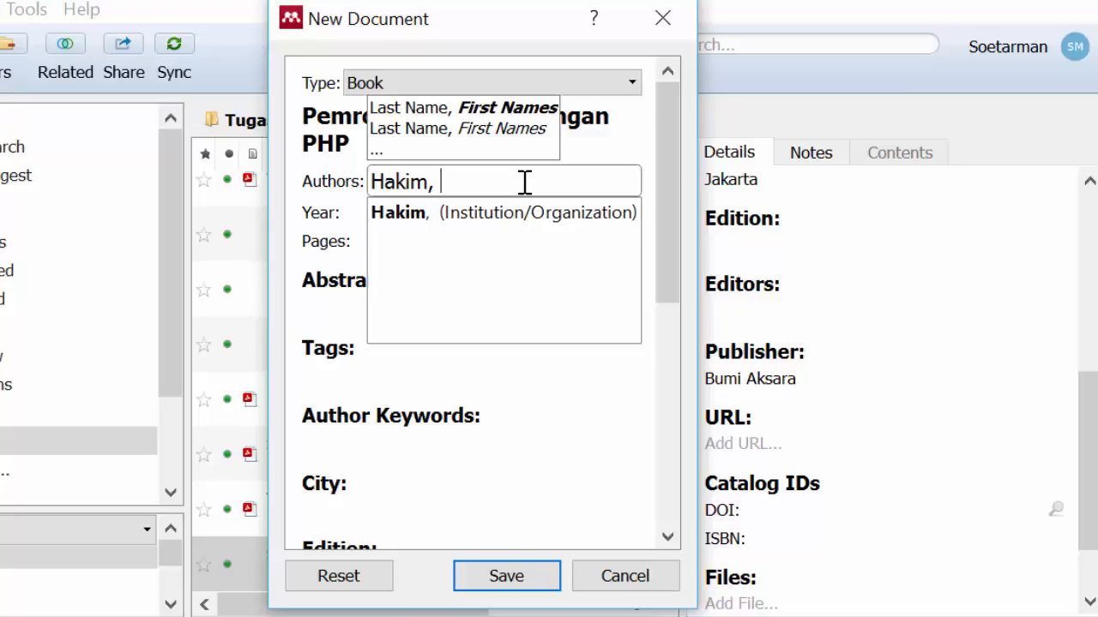
type(" Lukmanul")
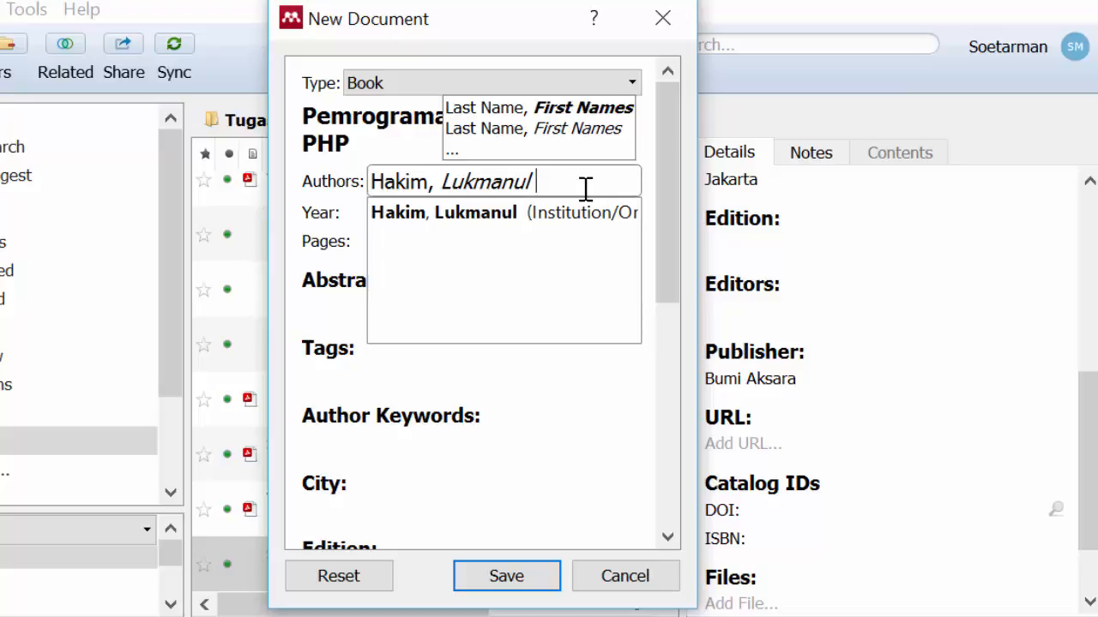
key("Return")
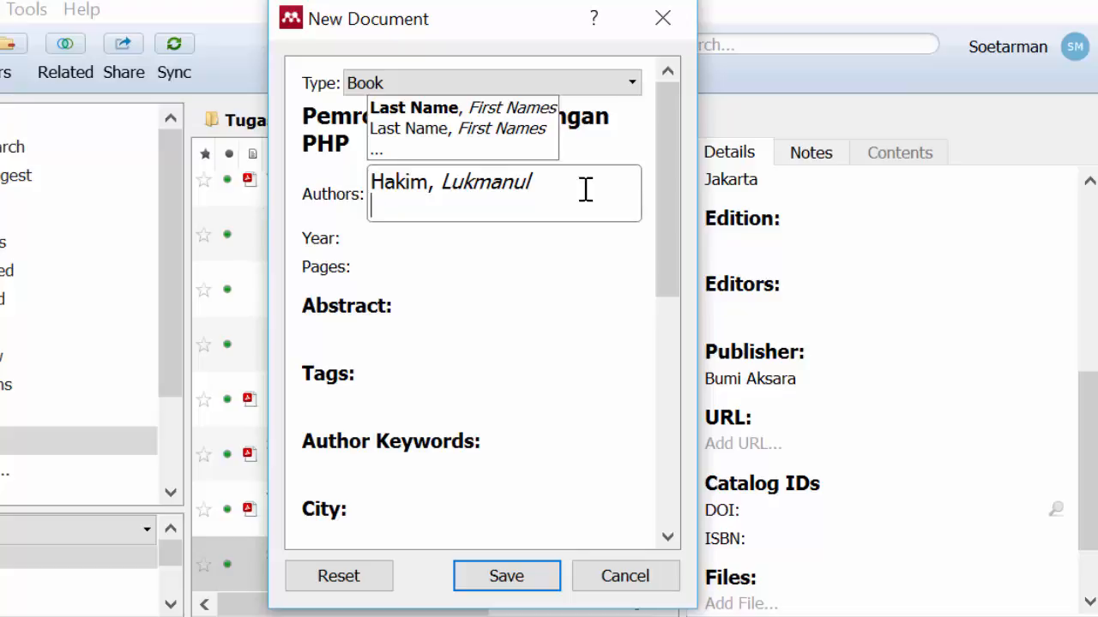
Step: Add the second author on a separate line, in last name, first name order
key("Return")
type("Maimunah")
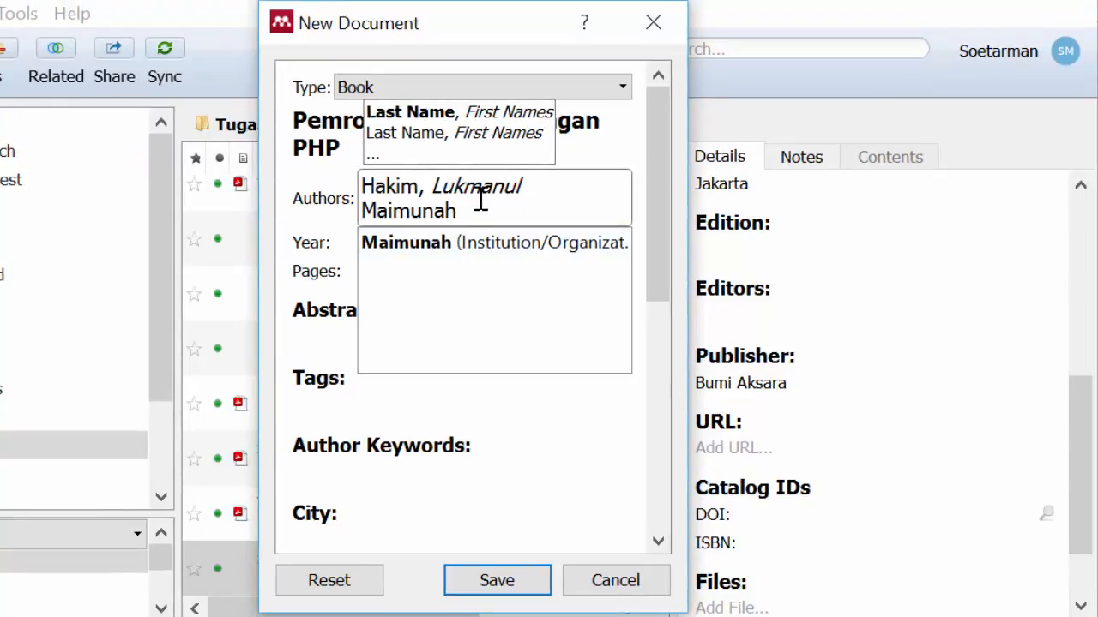
type(", Siti")
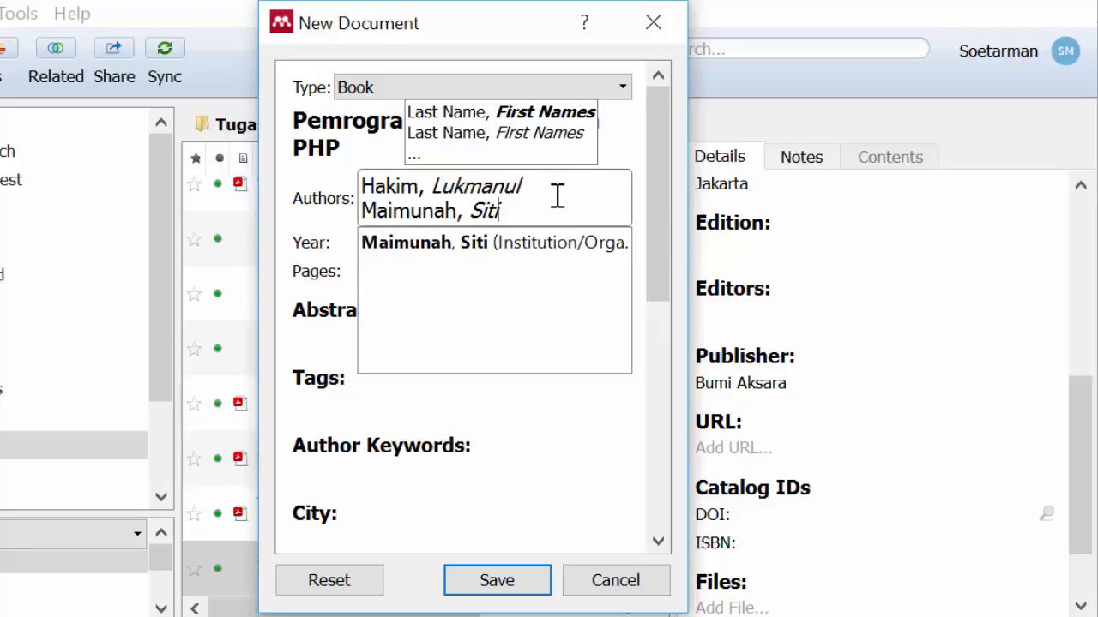
left_click(613, 468)
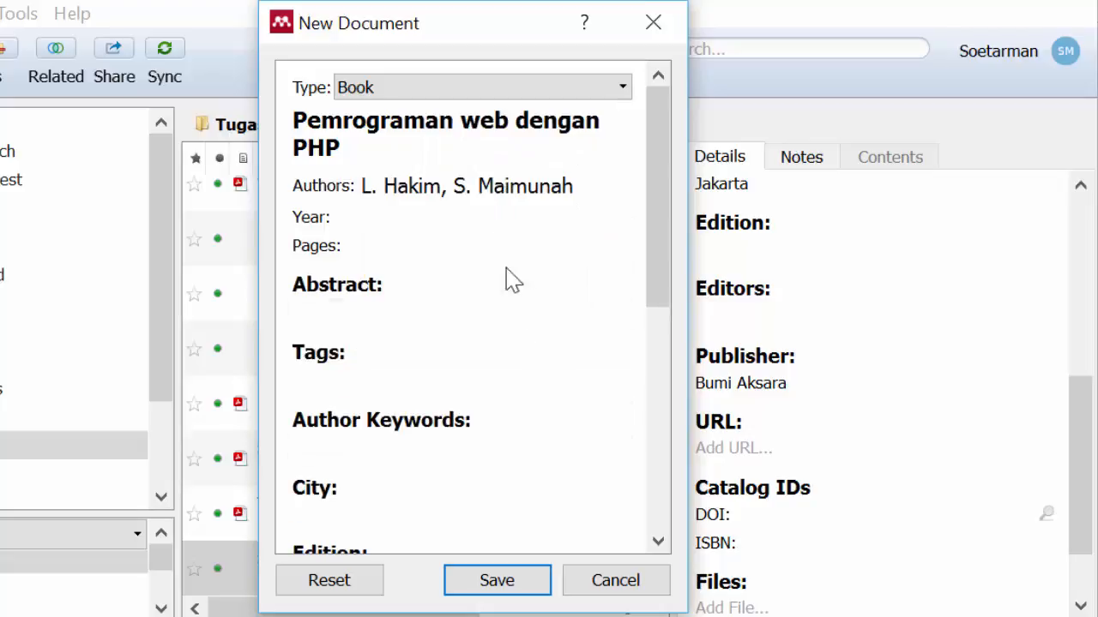
Step: Set the book's publication year to 2012 and its city to Yogyakarta
left_click(496, 225)
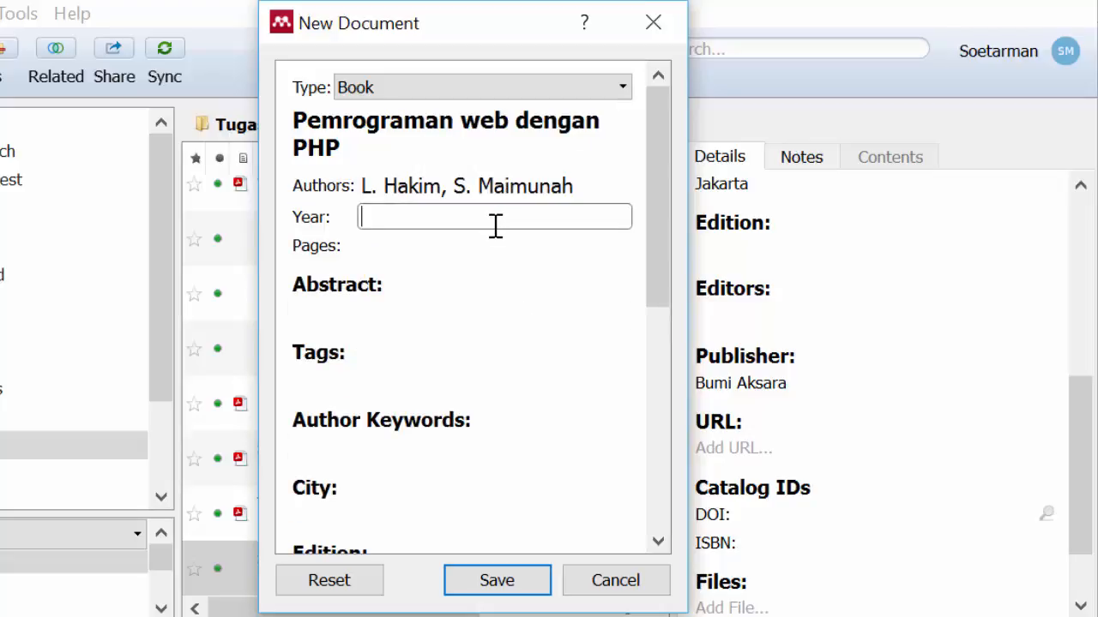
type("2012")
left_click(584, 513)
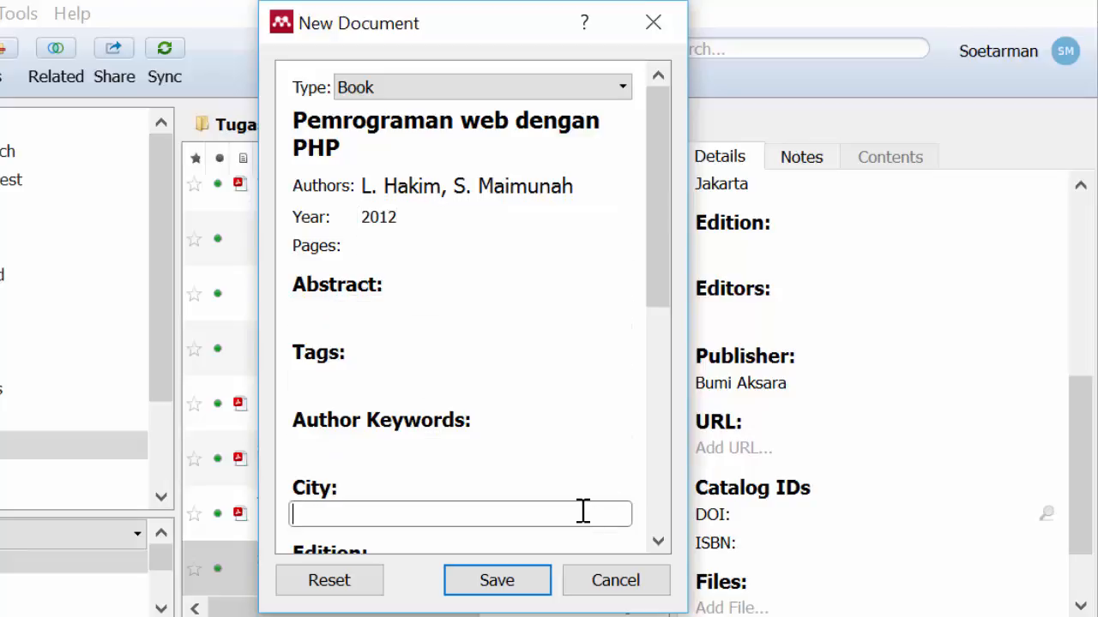
type("Yogyakarta")
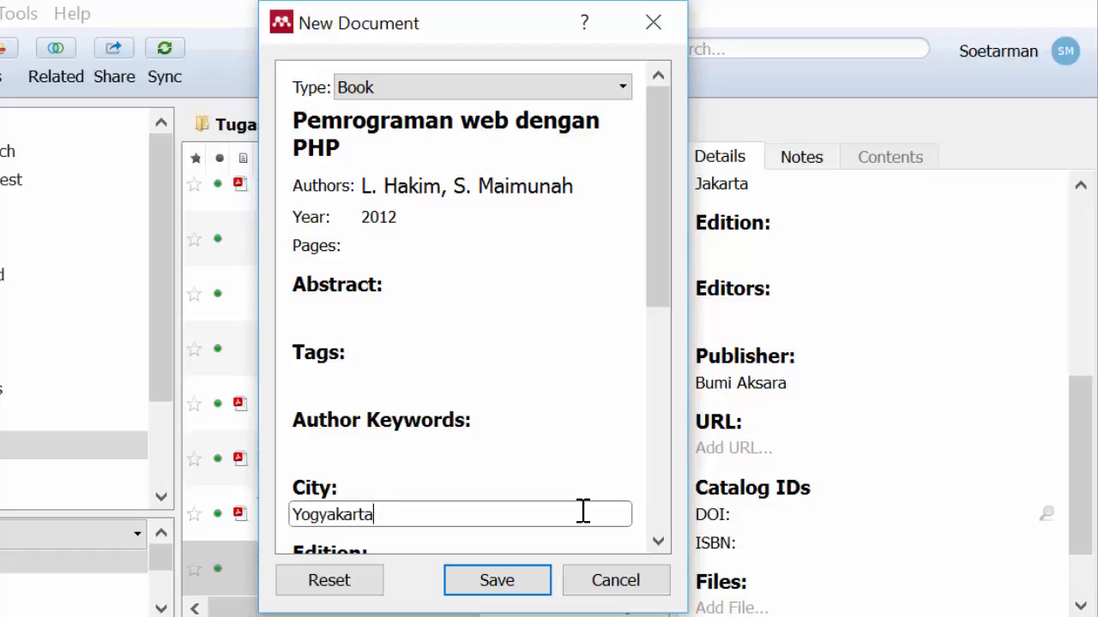
Step: Enter "Andi Offset" as the publisher of the book entry
left_click(662, 544)
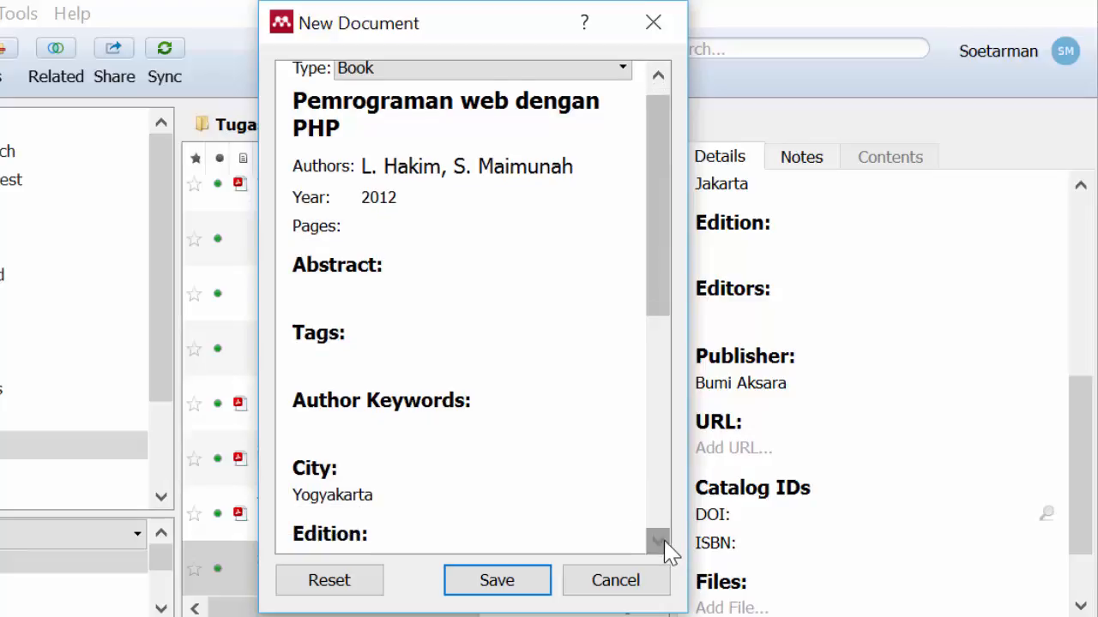
left_click(663, 542)
left_click(664, 543)
left_click(664, 543)
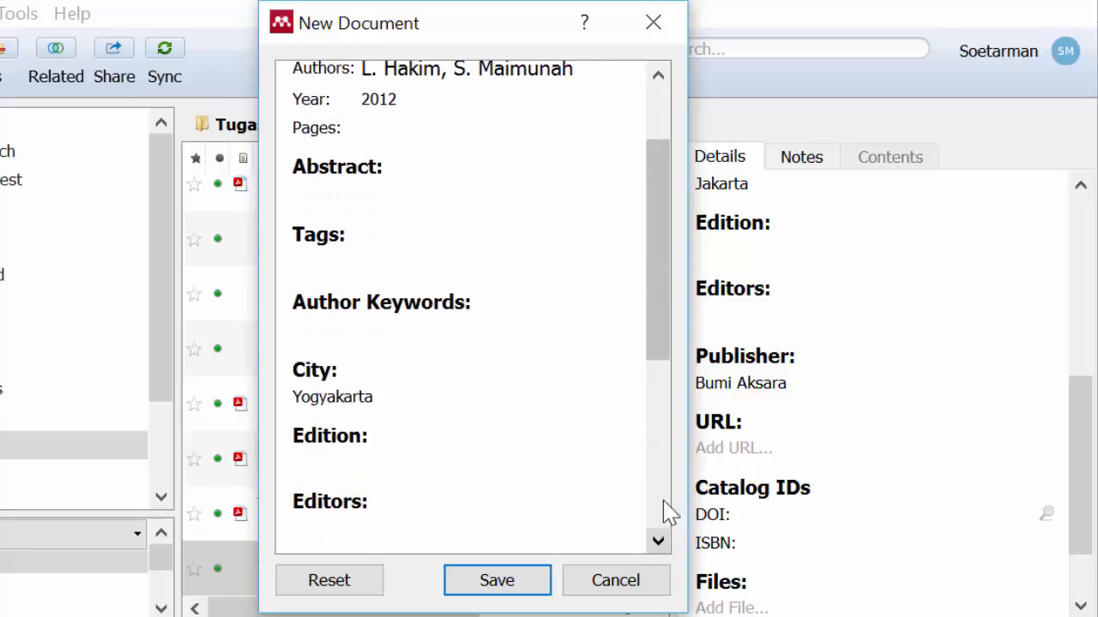
left_click_drag(659, 355, 661, 446)
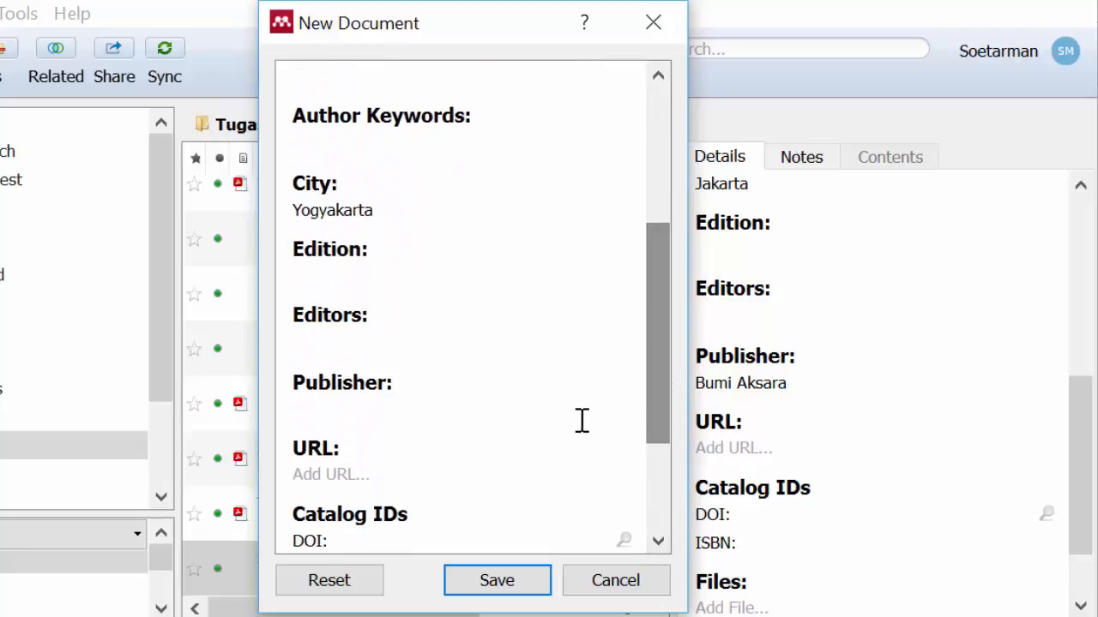
left_click(569, 416)
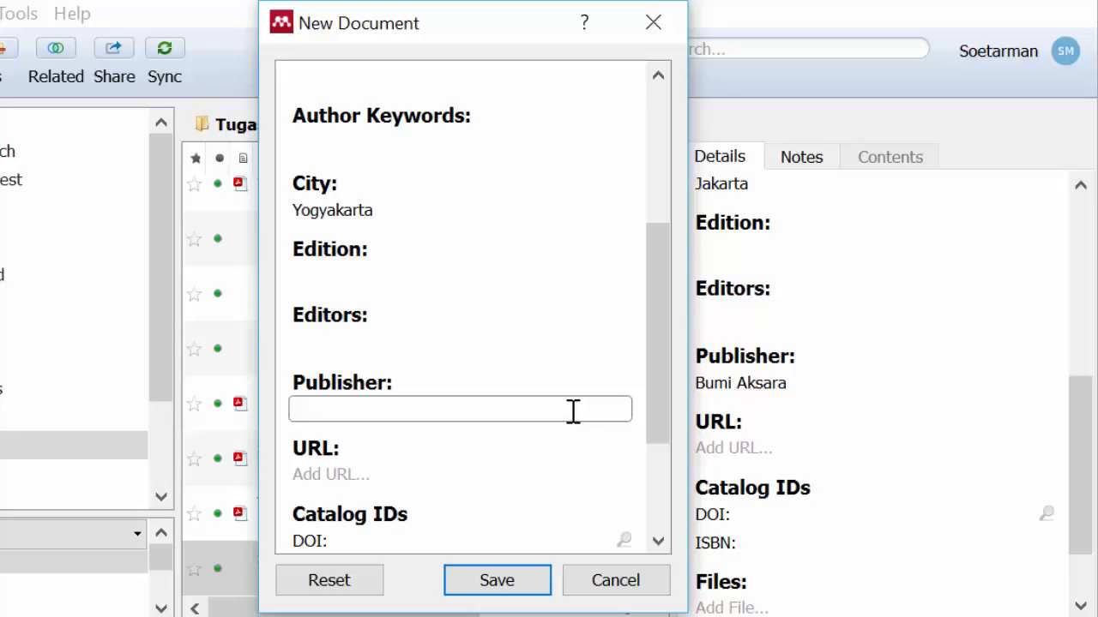
type("Andi Offset")
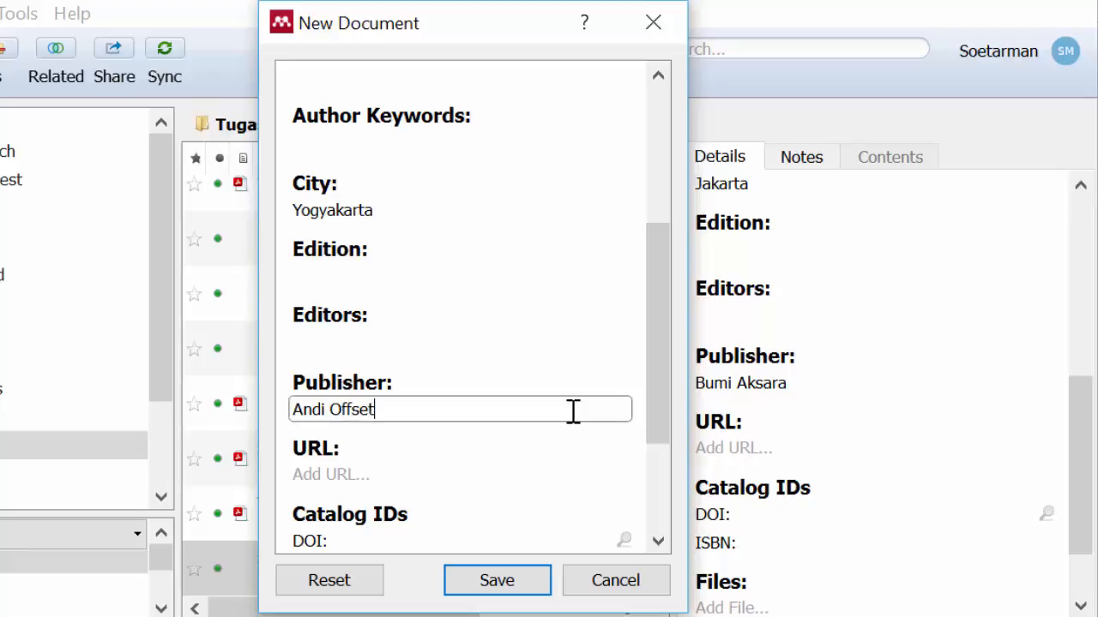
Step: Check the remaining fields of the book entry, leave the ISBN blank, and save it to the library
left_click(657, 542)
left_click(657, 542)
left_click(657, 542)
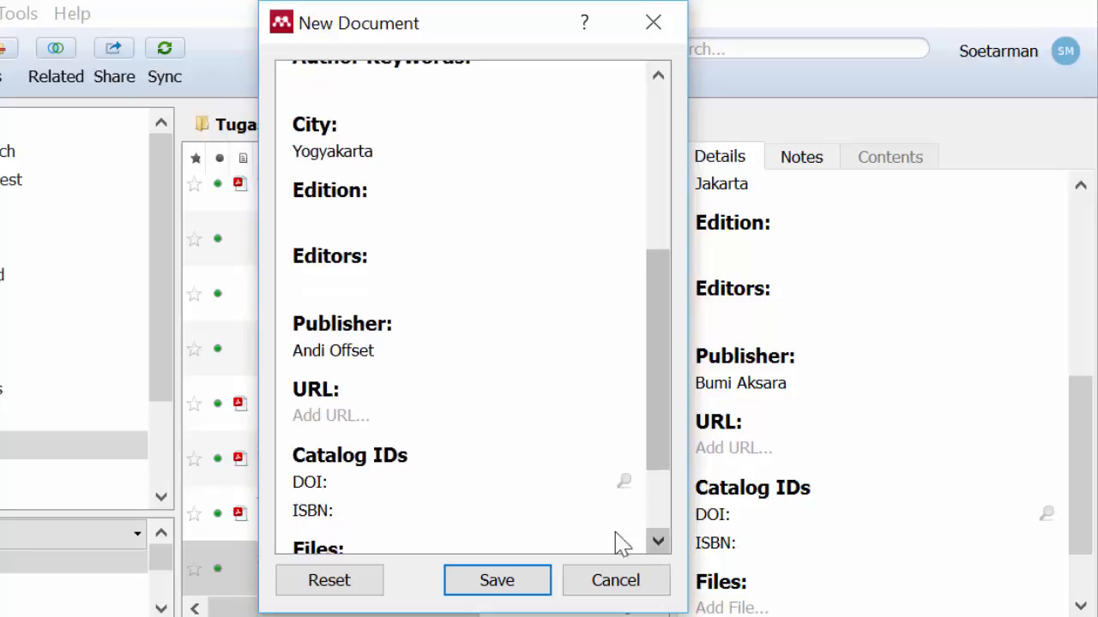
left_click(351, 513)
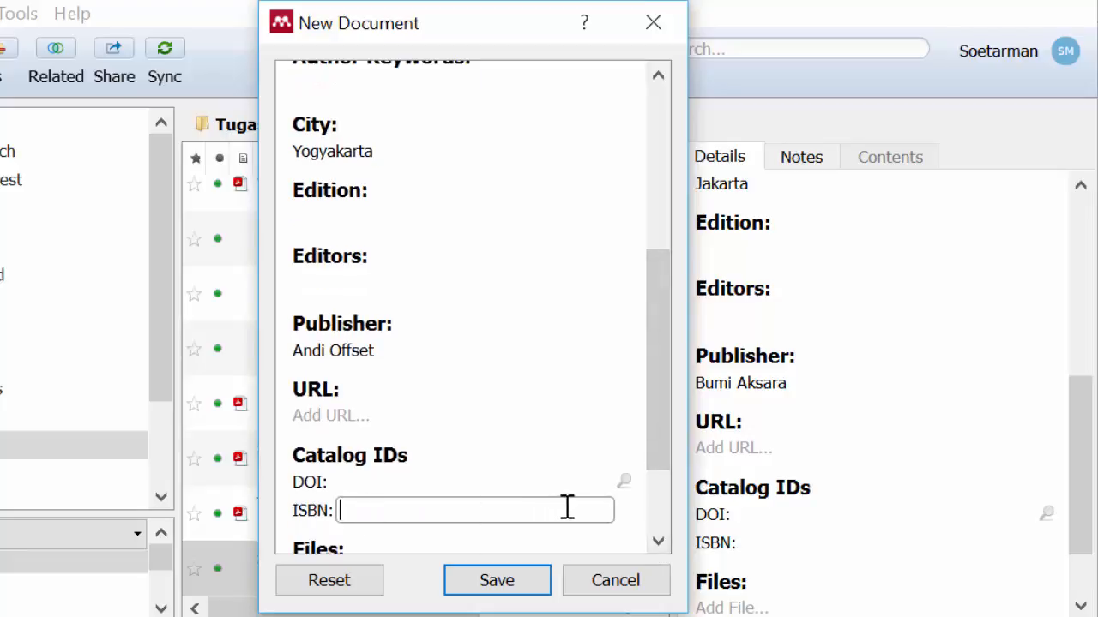
left_click(666, 463)
left_click_drag(666, 463, 654, 490)
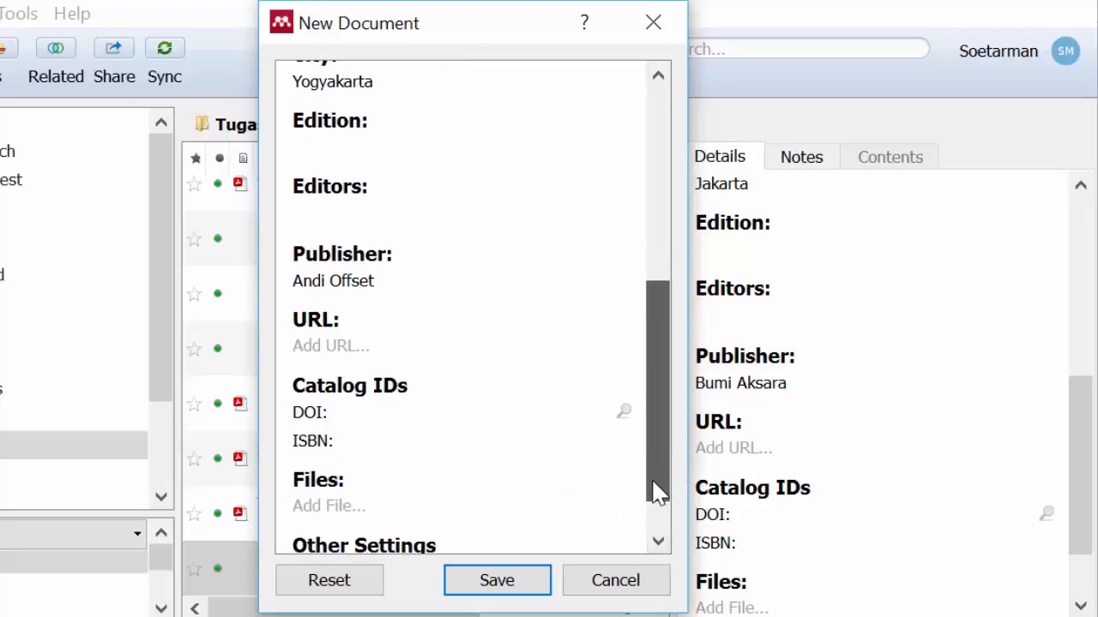
left_click(508, 589)
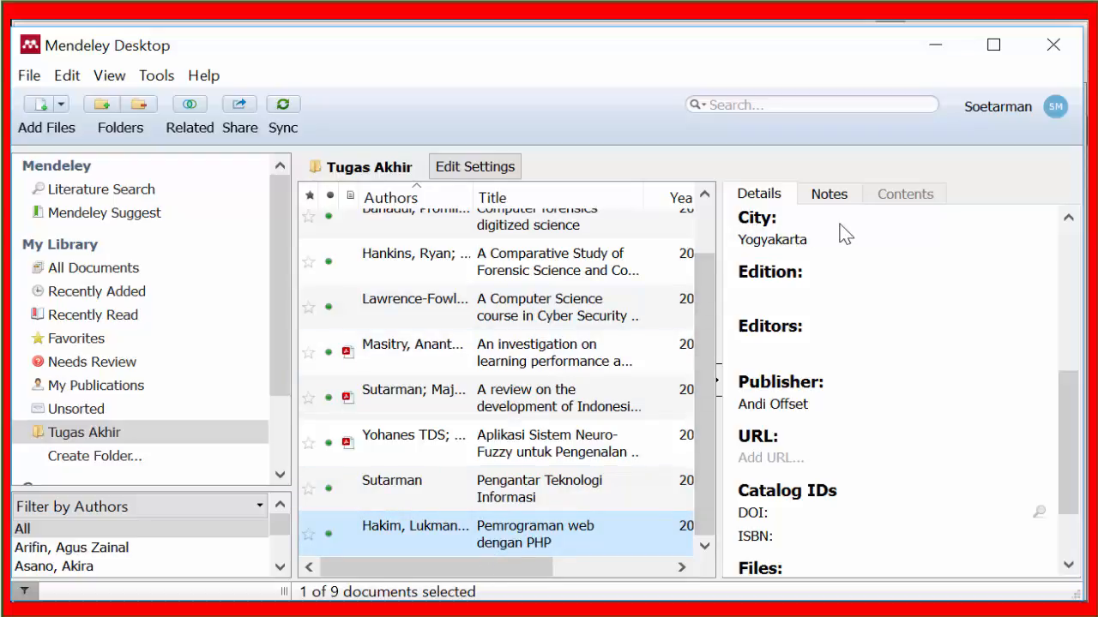
Step: Review the saved book's details and look through the document list of the Tugas Akhir folder
left_click(1072, 253)
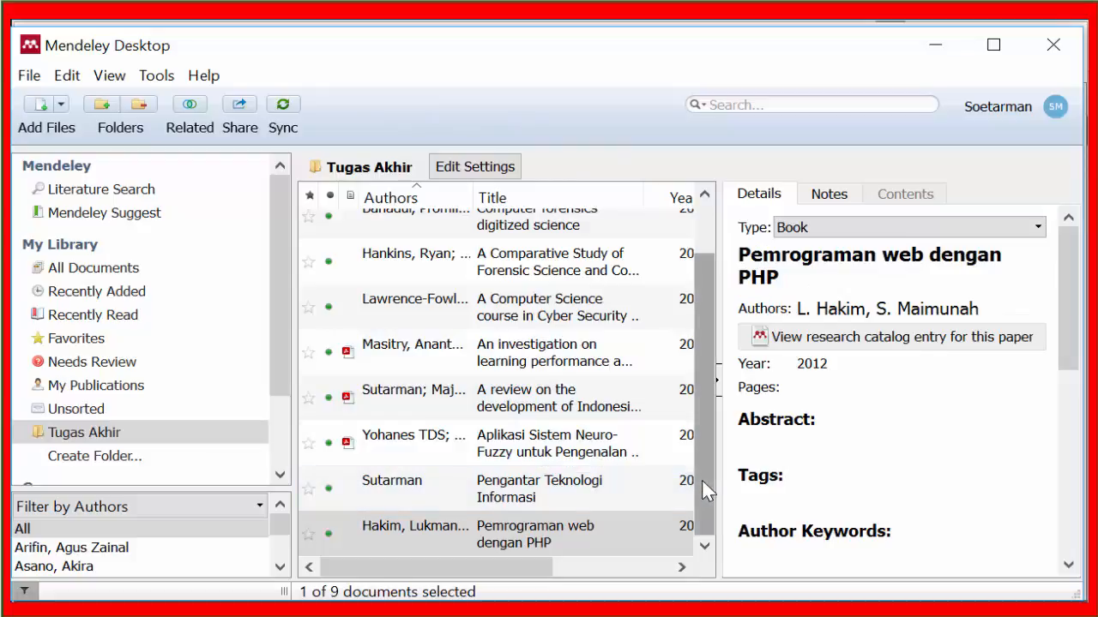
left_click_drag(703, 481, 705, 428)
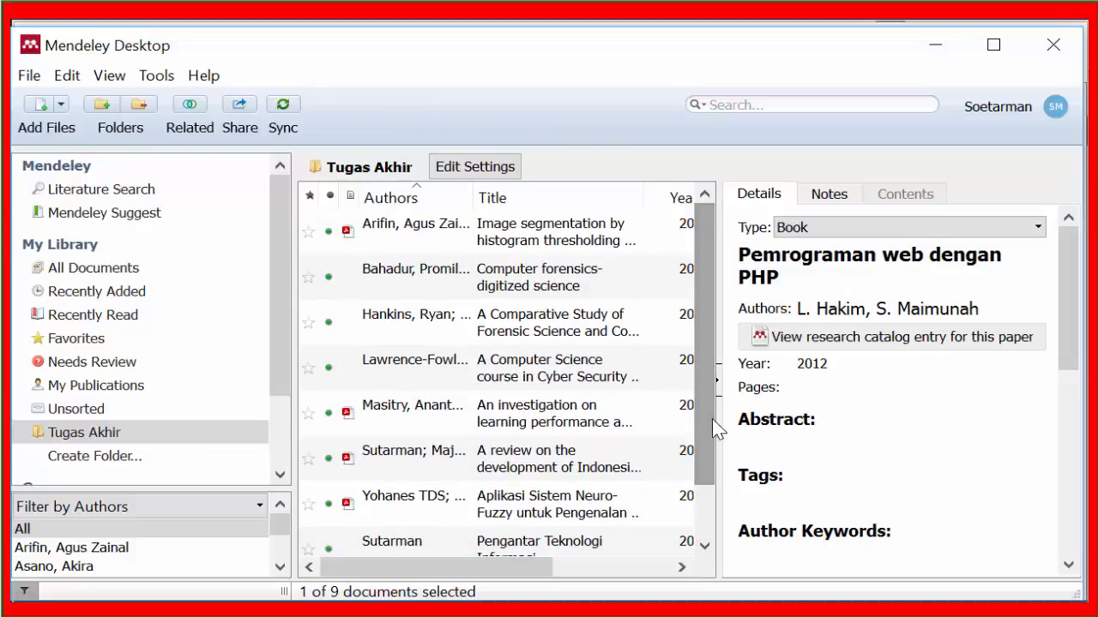
mouse_move(527, 568)
left_mouse_down()
mouse_move(607, 568)
mouse_move(507, 571)
left_mouse_up()
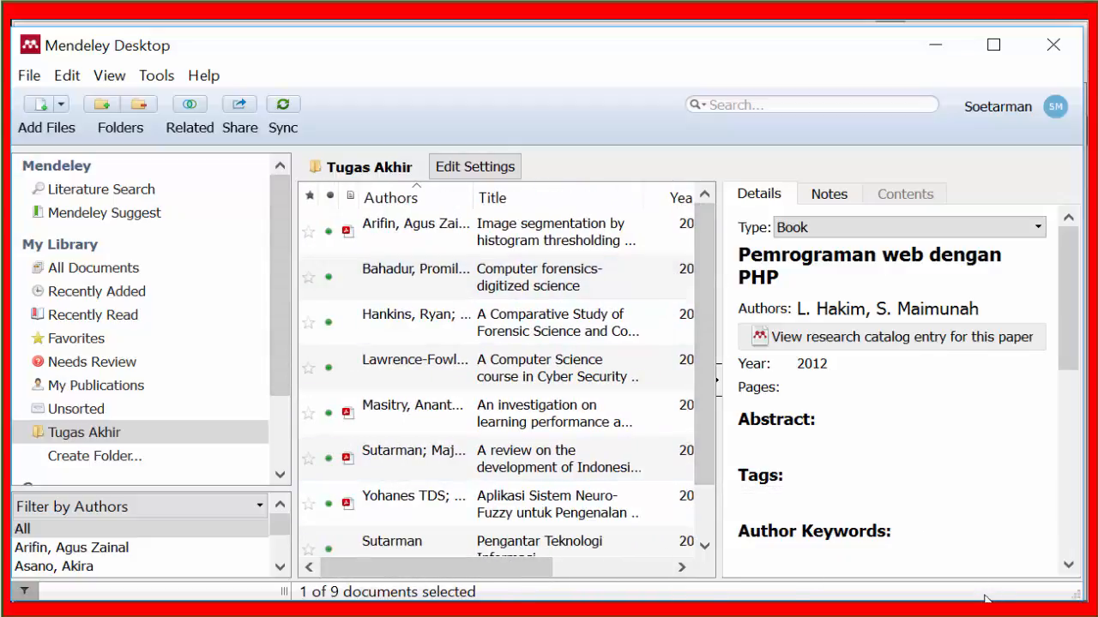
Step: Switch to the Notepad tutorial outline and highlight its third item, "Mengubah informasi detail referensi"
left_click(943, 48)
left_click(747, 385)
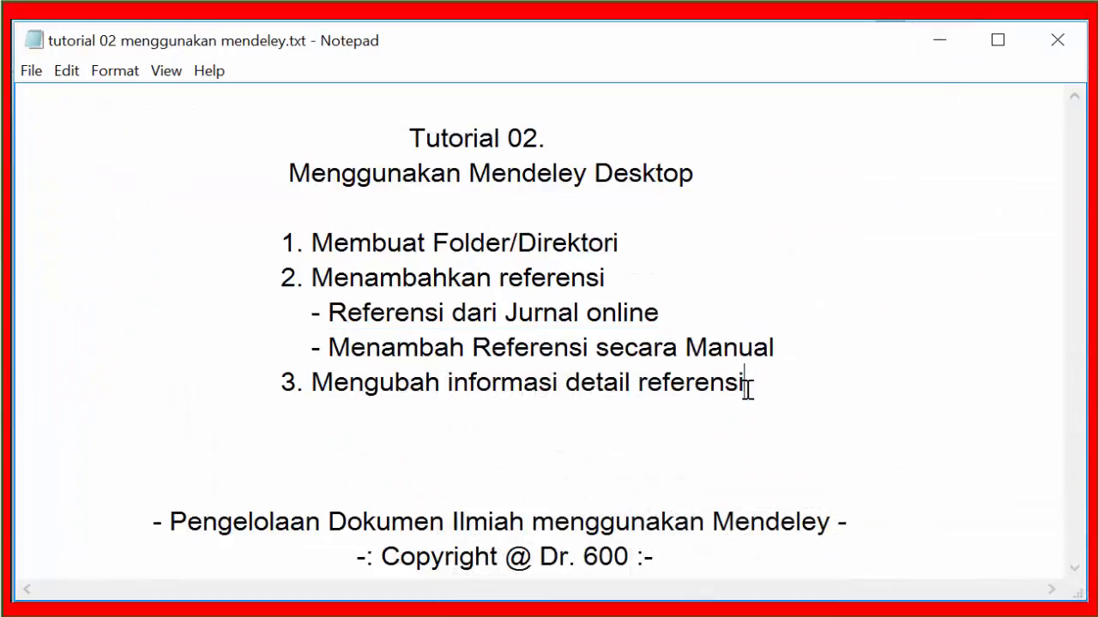
left_click_drag(759, 381, 311, 382)
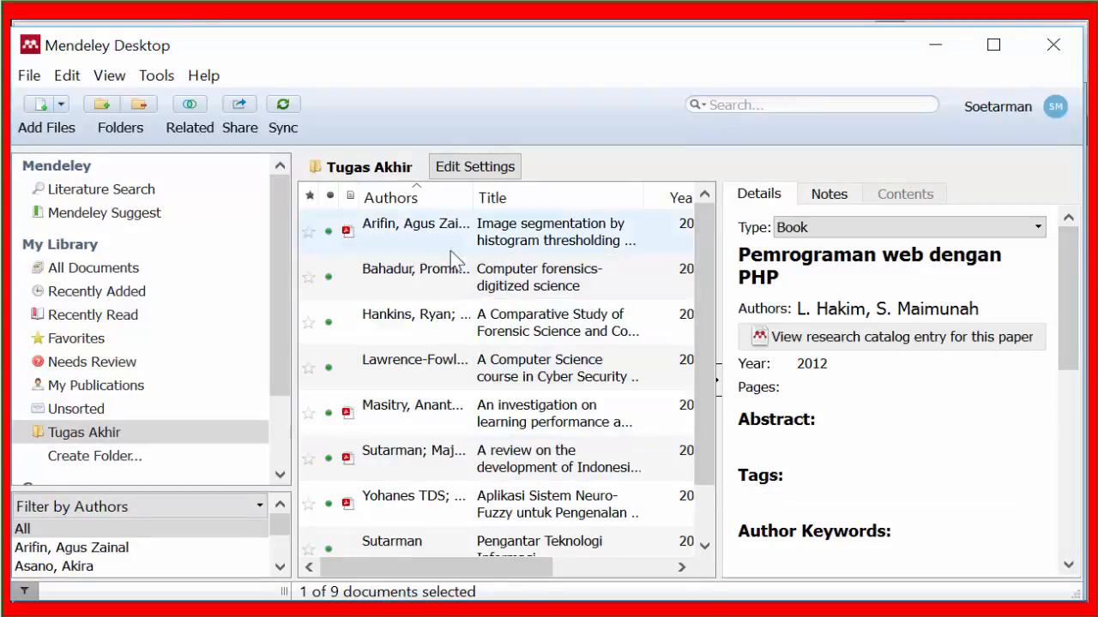
Step: Return to Mendeley and inspect the Neuro-Fuzzy article's author list and the details of the two articles listed above it
left_click(452, 495)
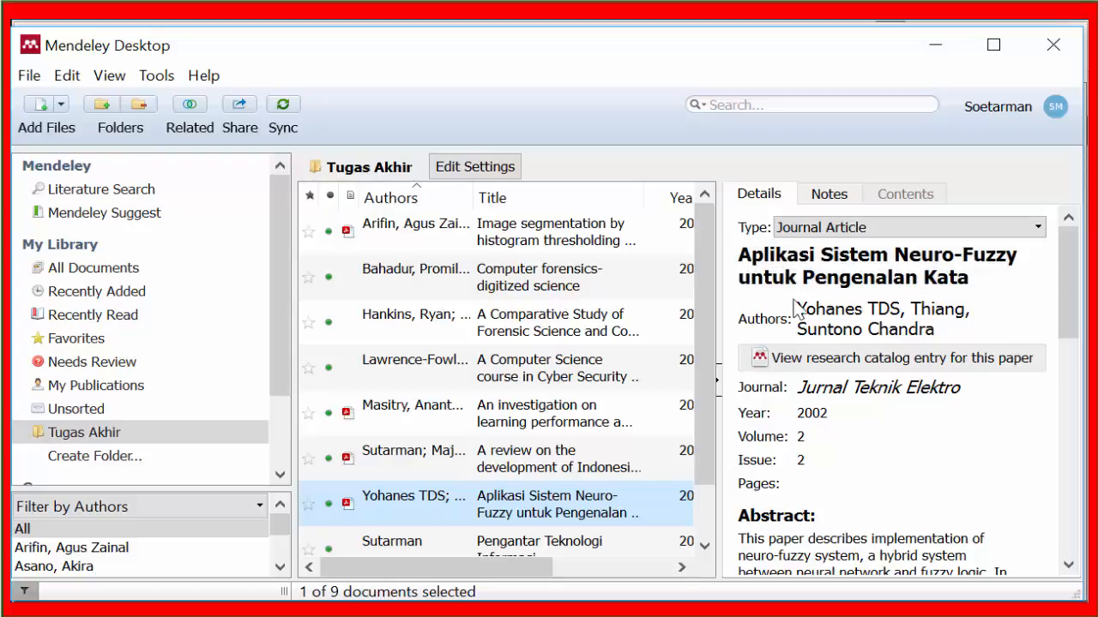
left_click(833, 317)
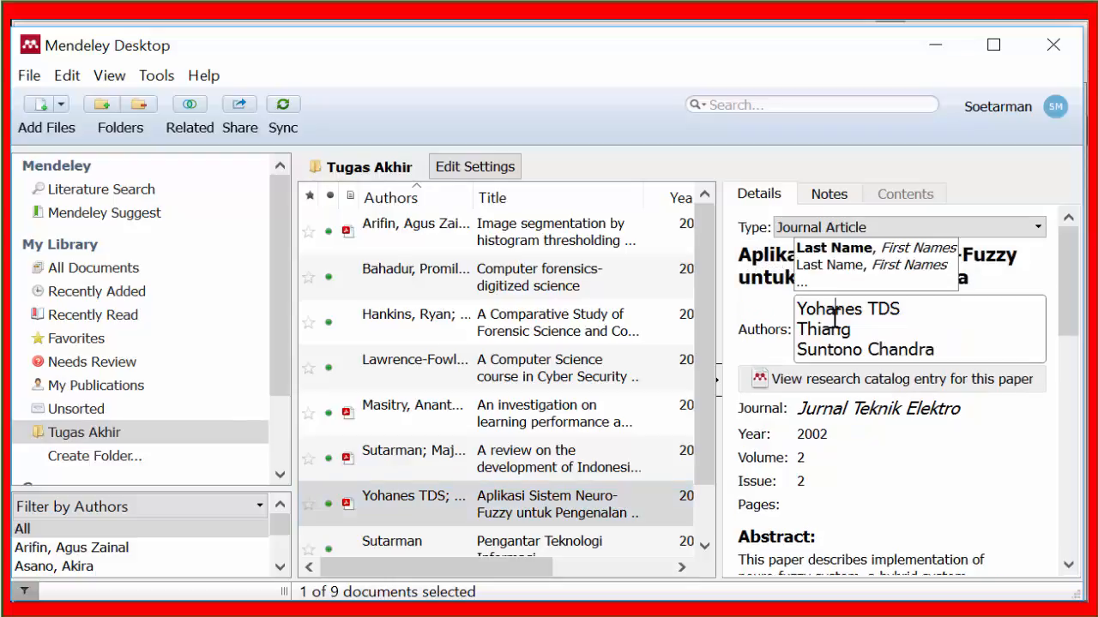
left_click(981, 274)
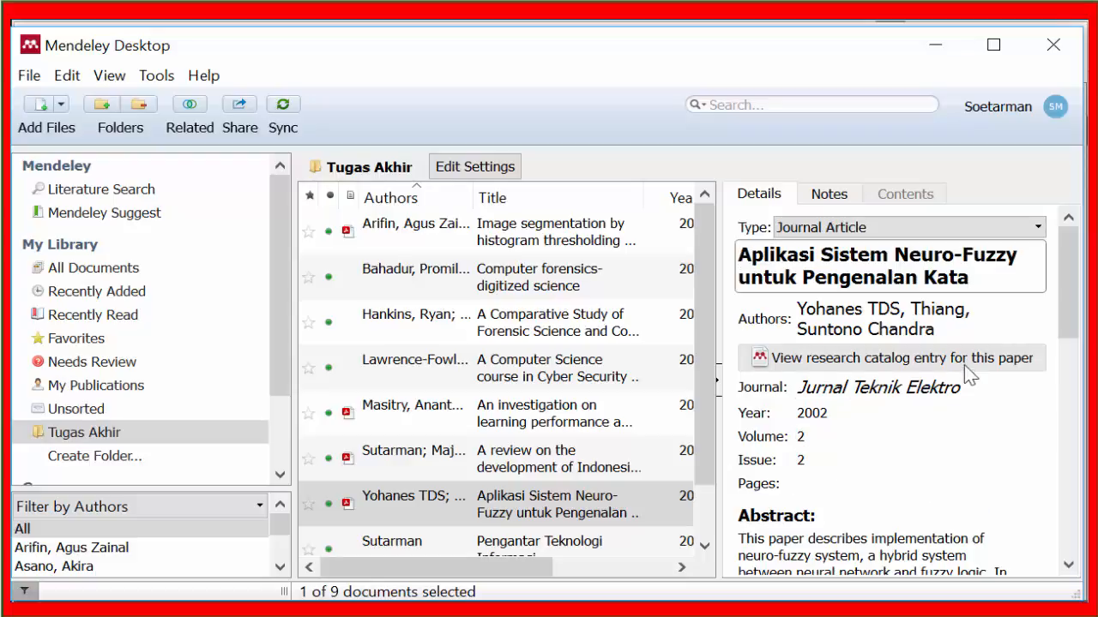
left_click(521, 461)
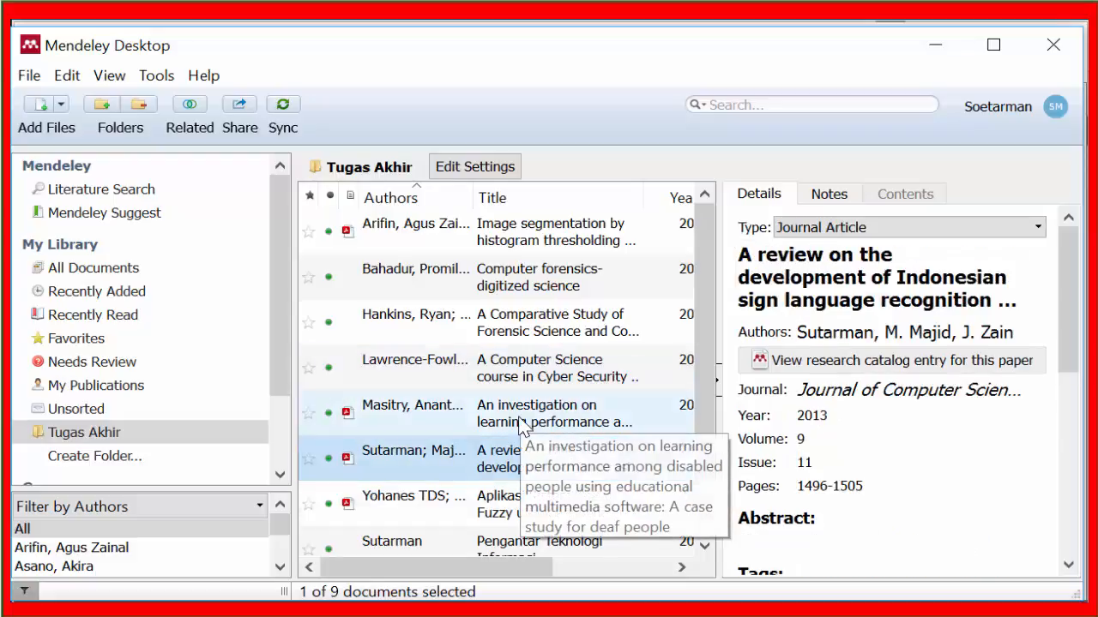
left_click(520, 426)
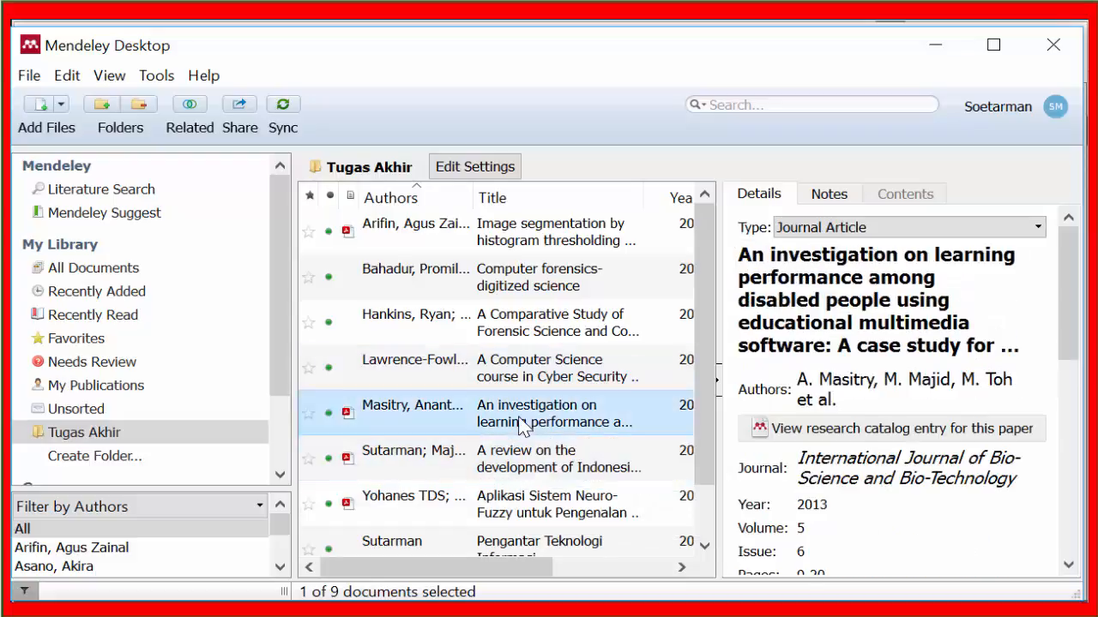
Step: Mark the details of "A Computer Science course in Cyber Security..." and "Computer forensics-digitized science" as correct
left_click(526, 374)
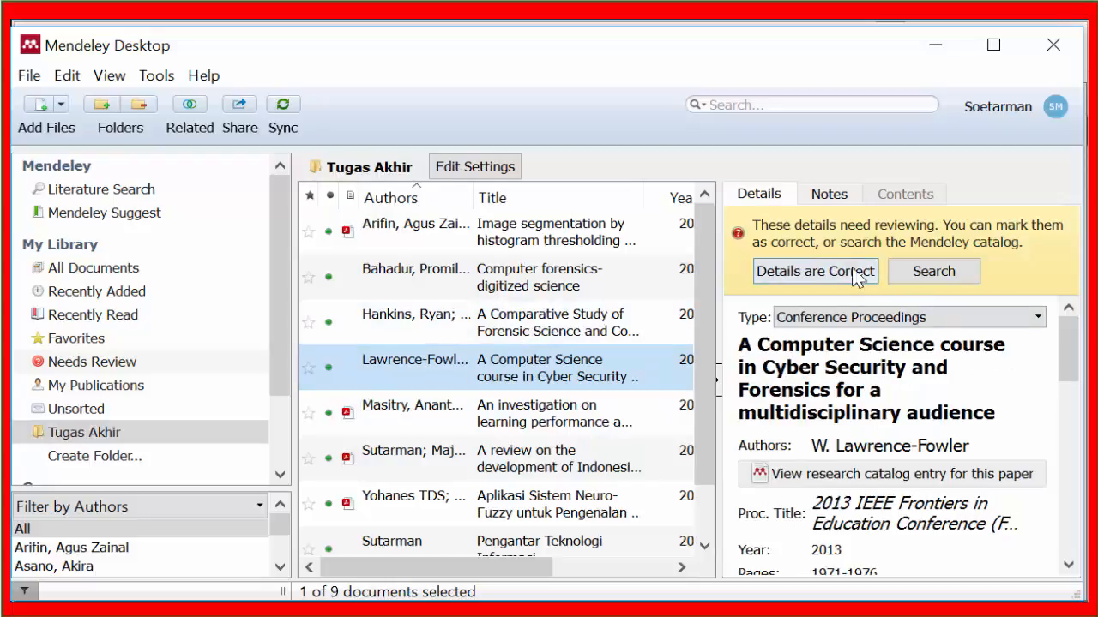
left_click(836, 273)
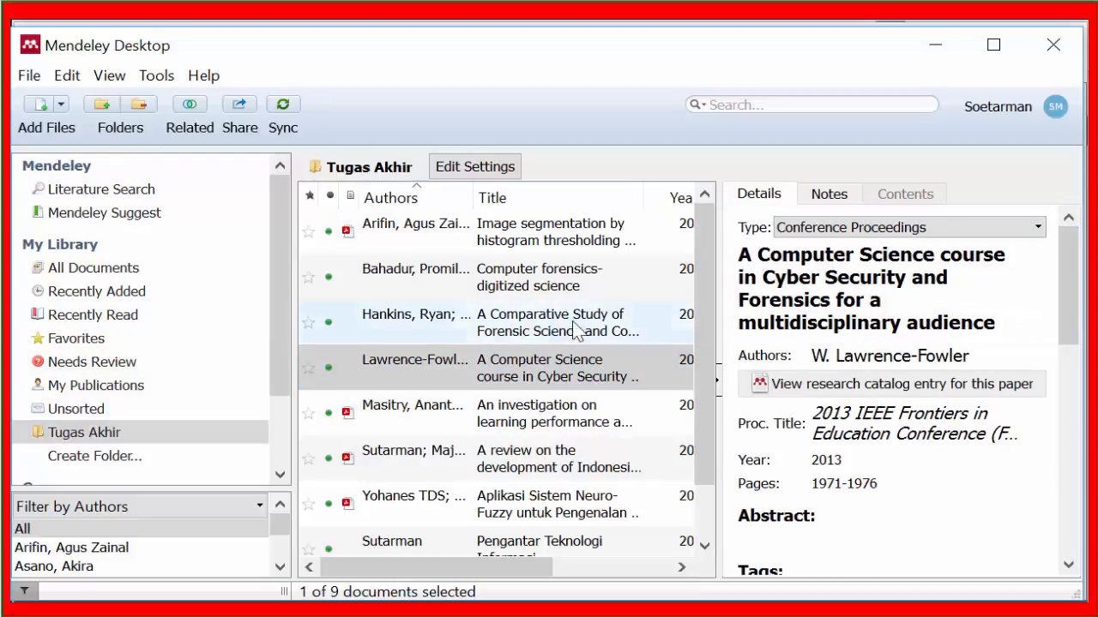
left_click(518, 289)
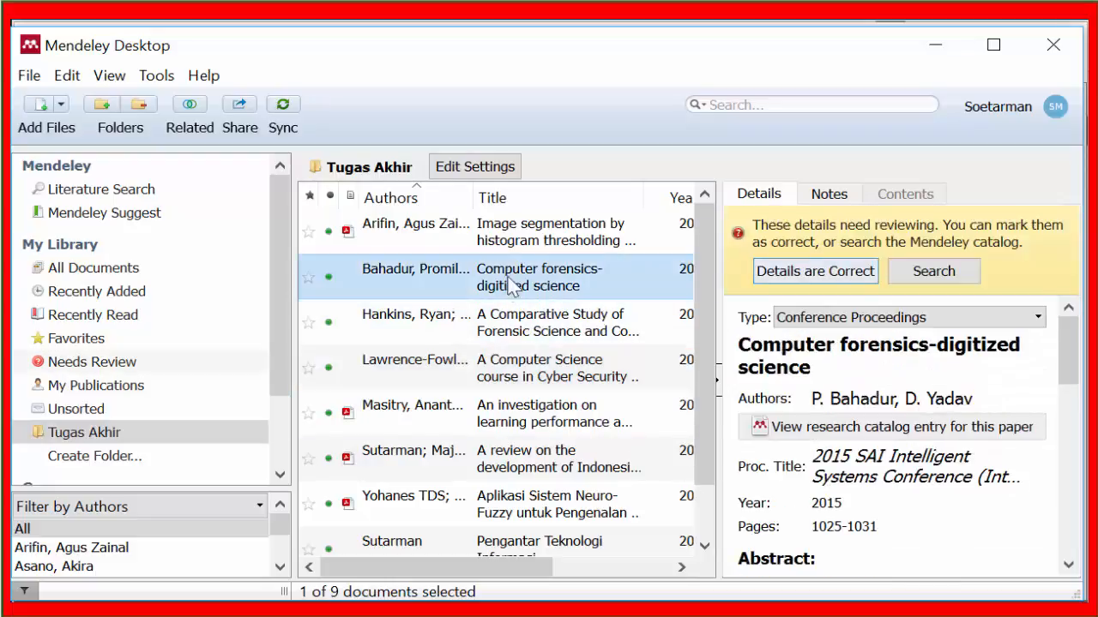
left_click(855, 271)
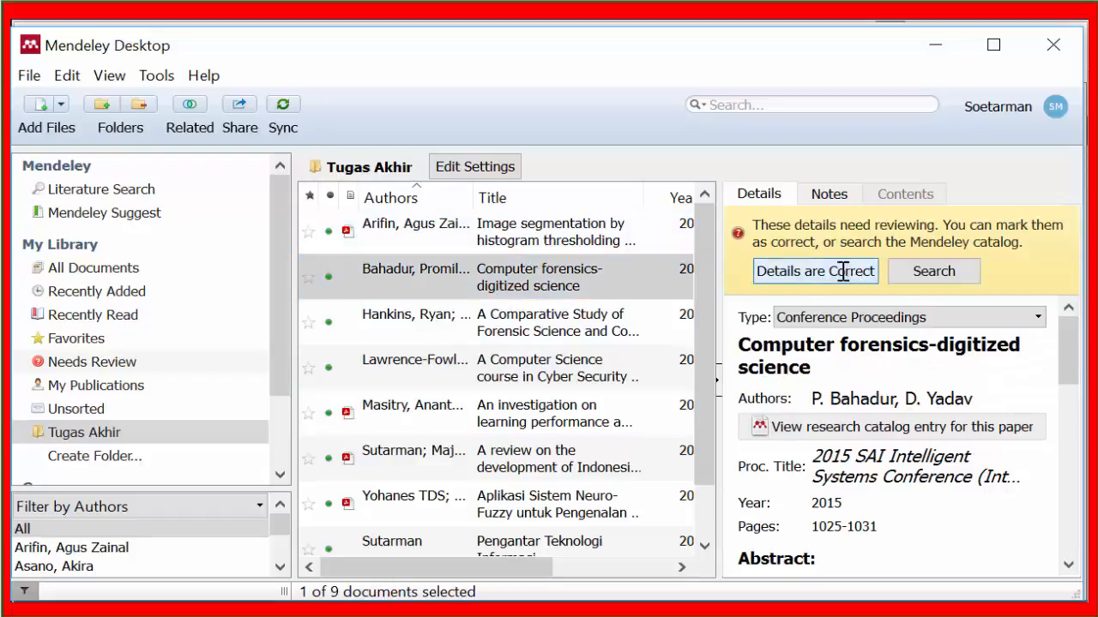
Step: Check the details of the image segmentation article and how its authors' last and first names are entered
left_click(613, 245)
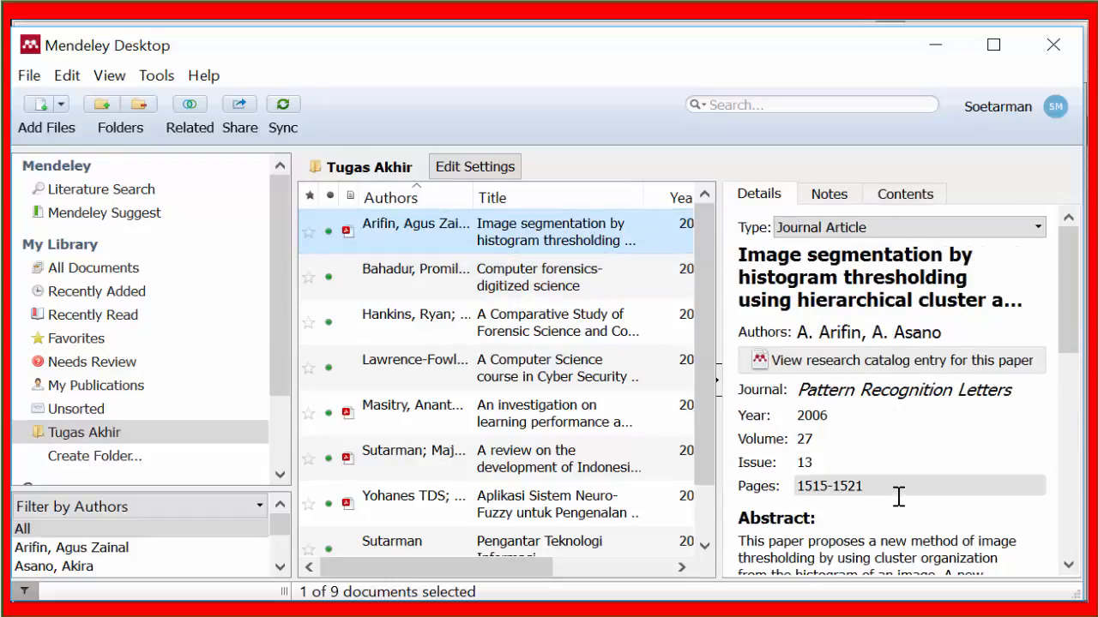
left_click(878, 341)
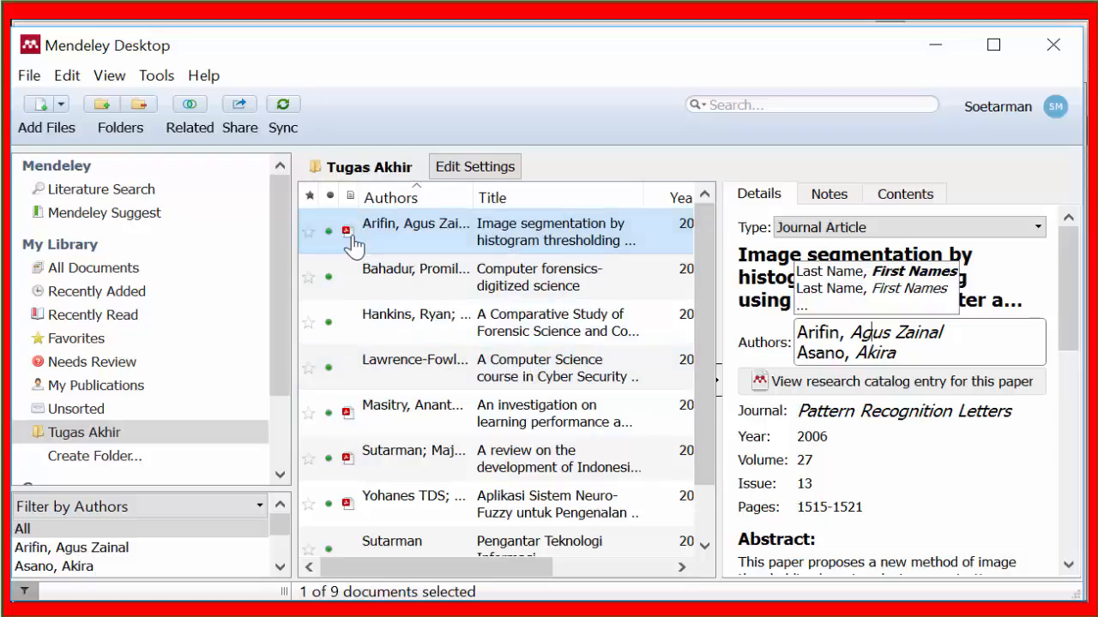
Step: Open the PDF of "Aplikasi Sistem Neuro-Fuzzy untuk Pengenalan Kata" and compare its title and authors with the entry's details
left_click(348, 506)
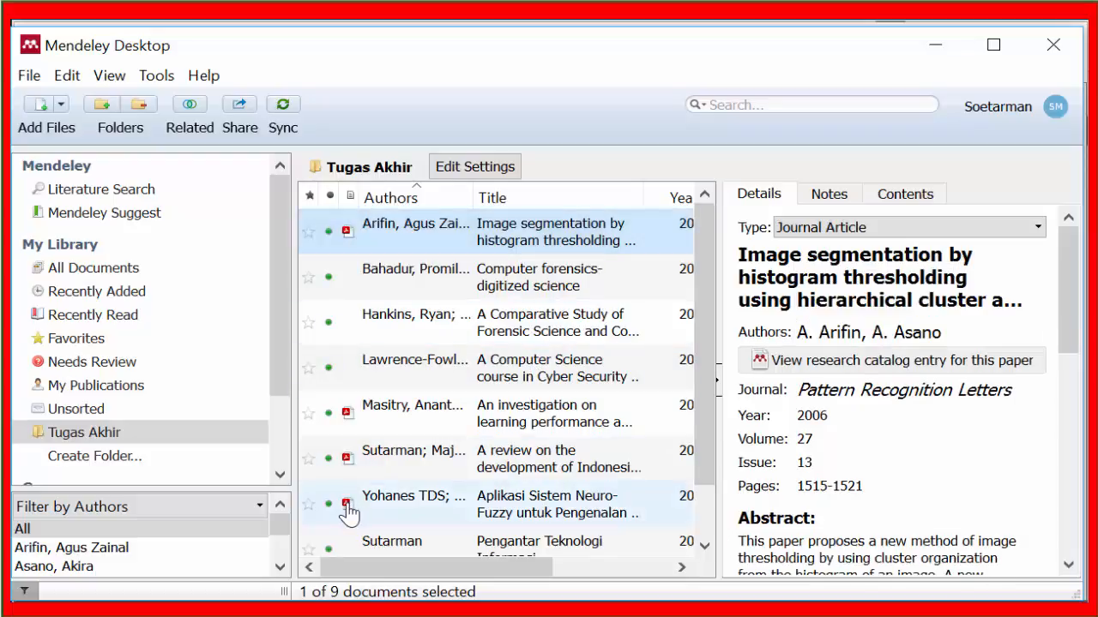
left_click(348, 506)
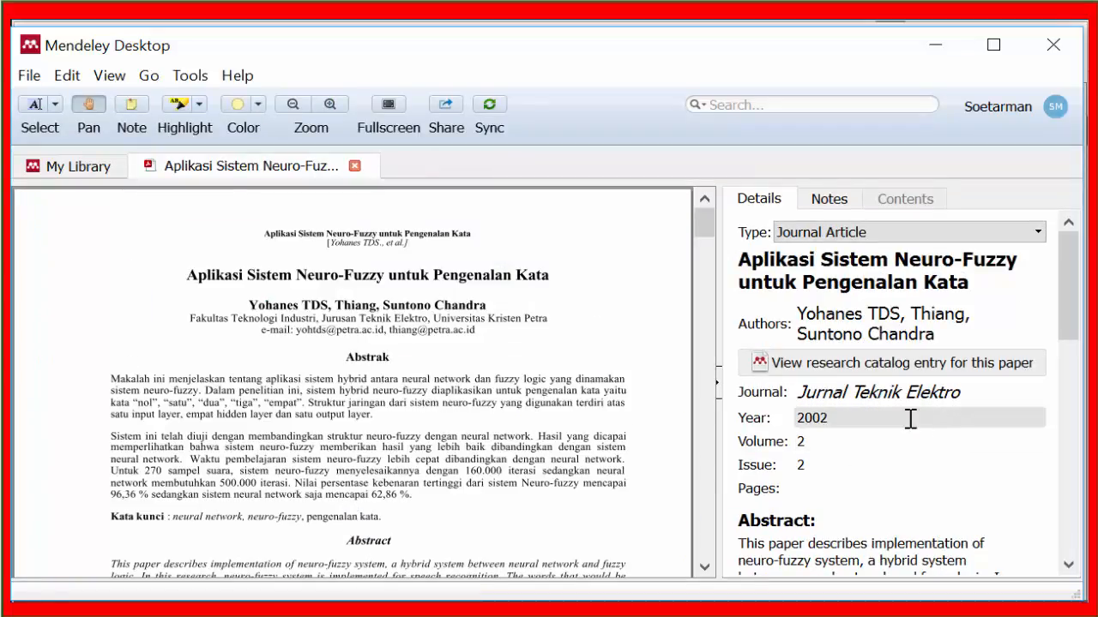
left_click(890, 276)
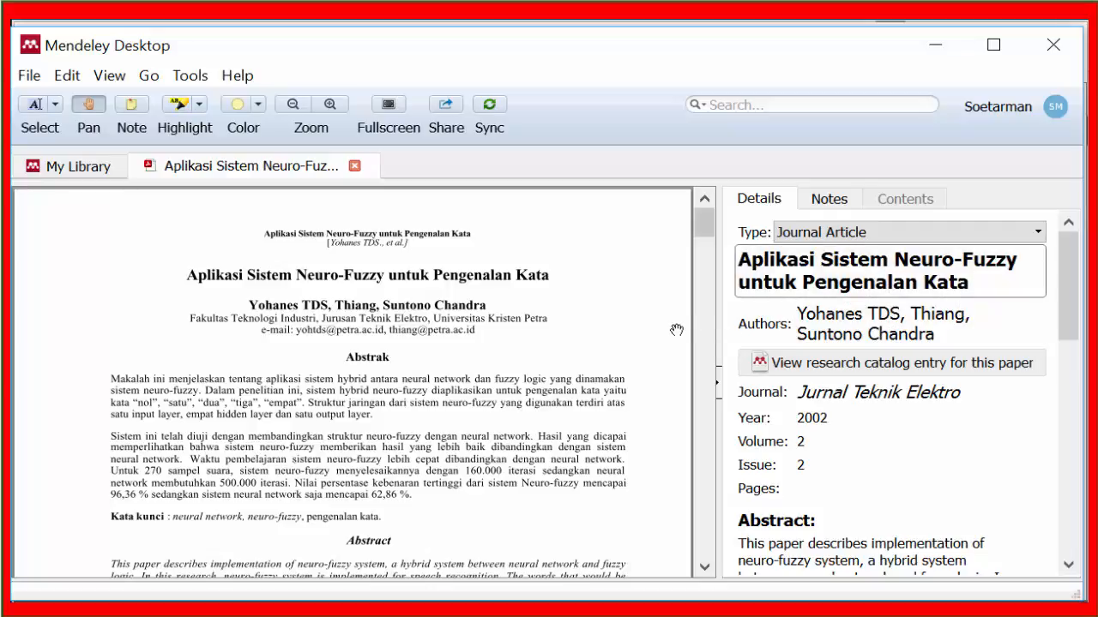
left_click(856, 334)
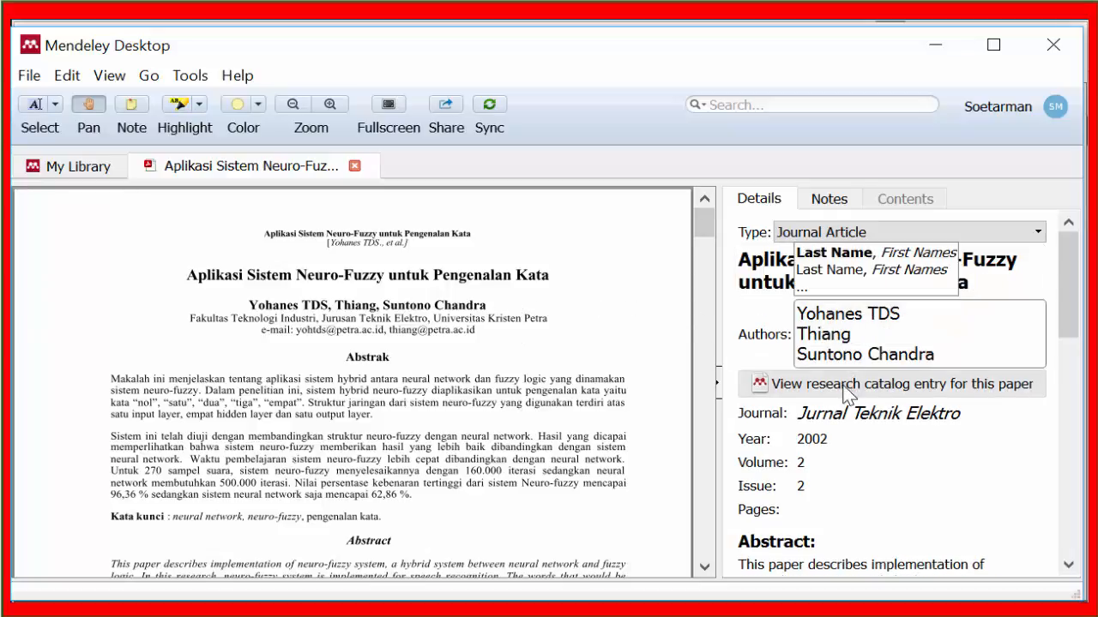
left_click(947, 320)
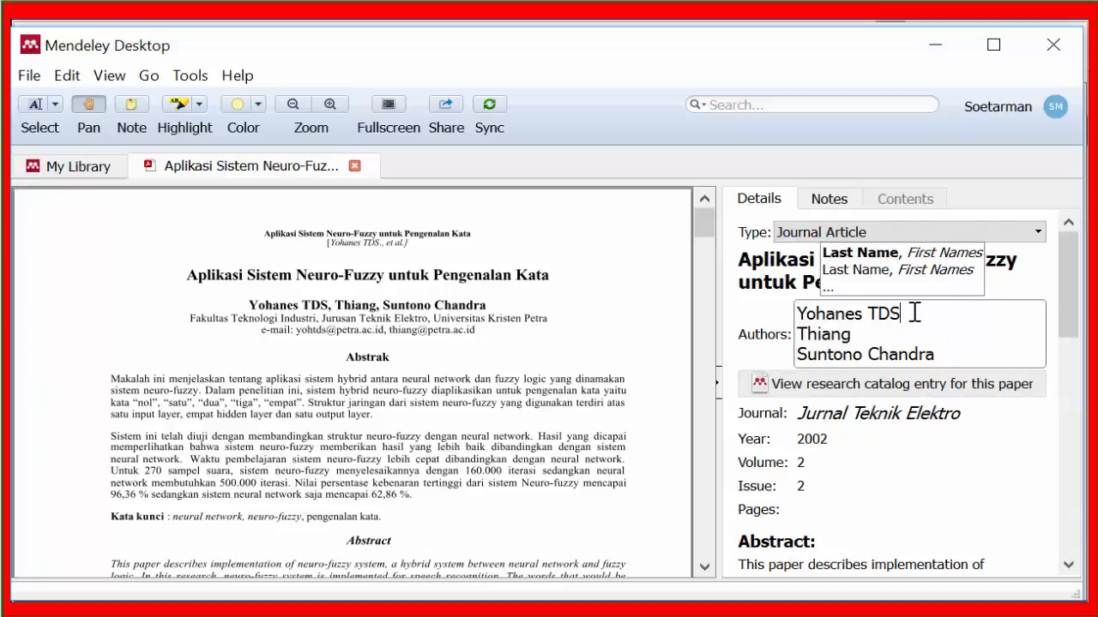
left_click(870, 356)
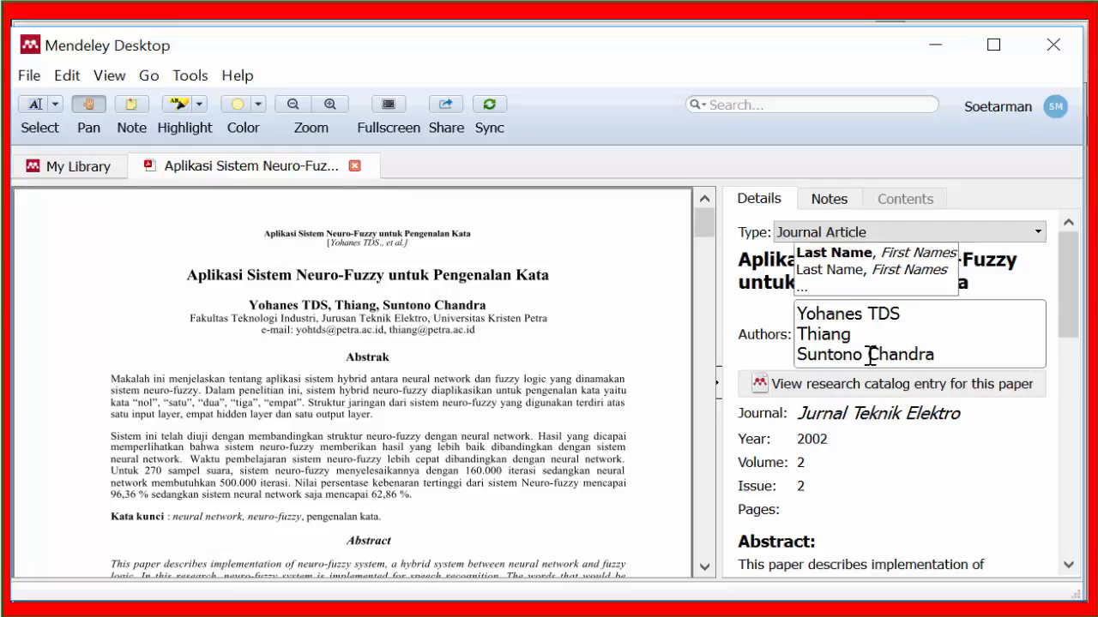
Step: Rewrite the Neuro-Fuzzy article's third author with the last name first, a comma and the first name after it
left_click_drag(870, 356, 799, 364)
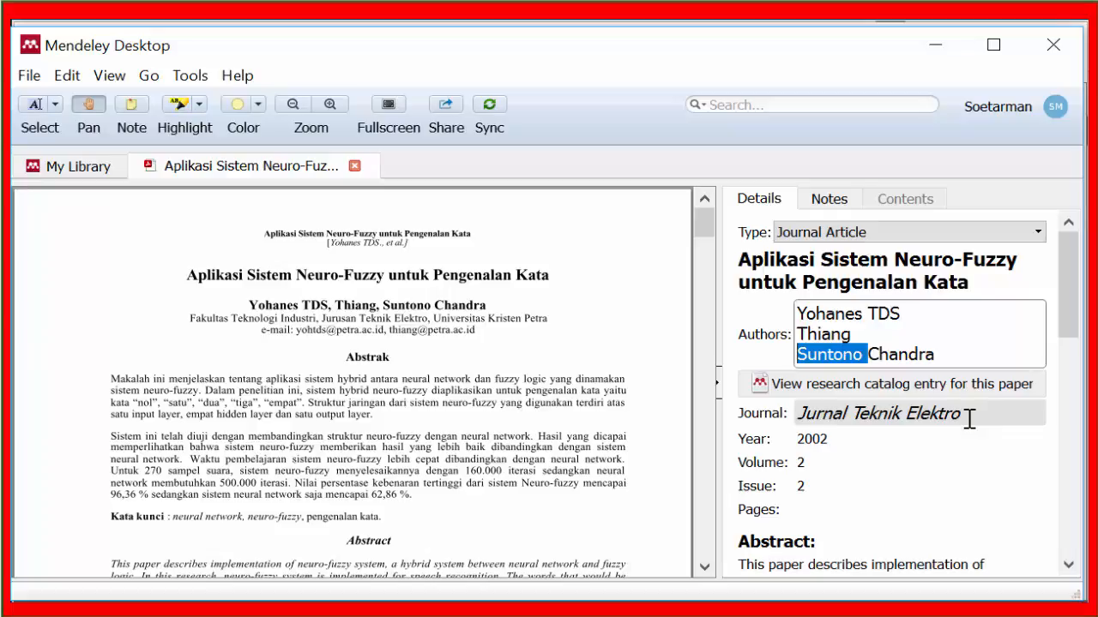
key("BackSpace")
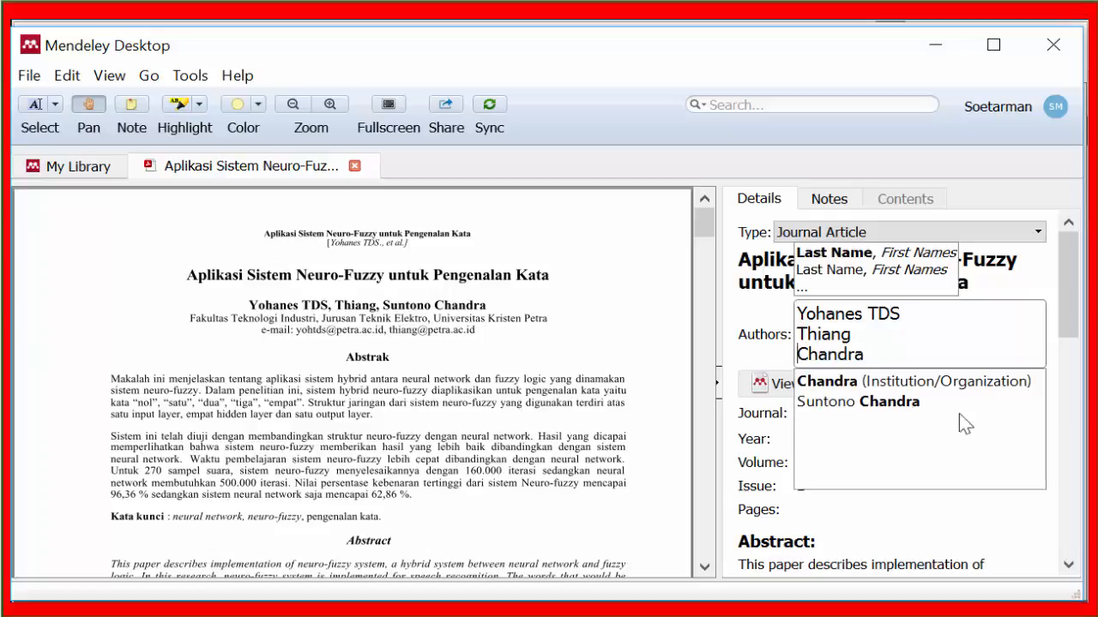
type(",")
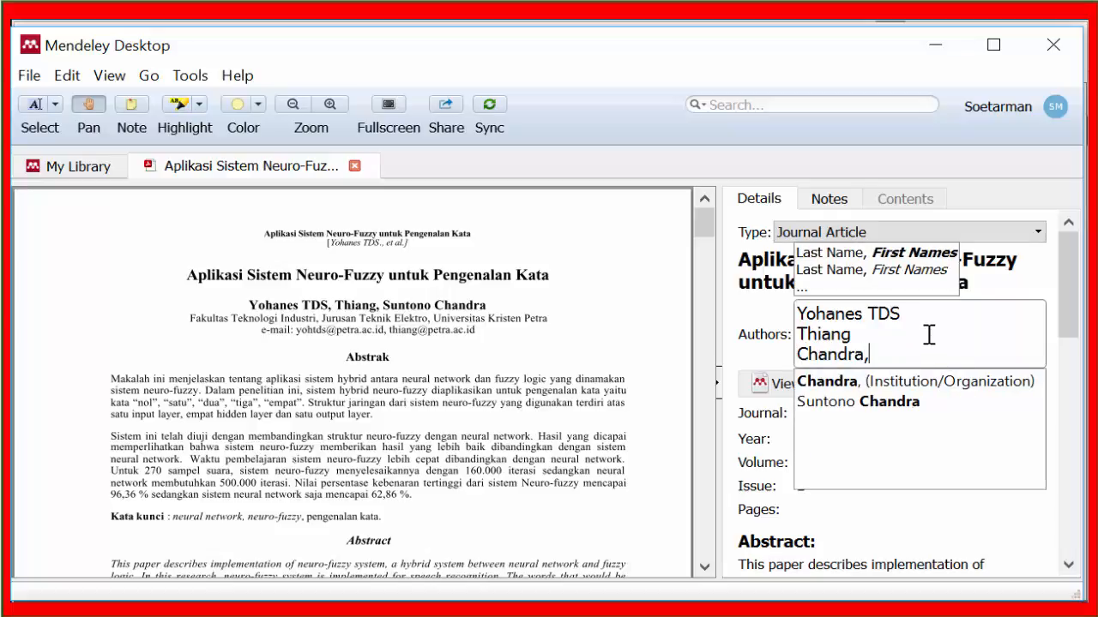
type("Suntono")
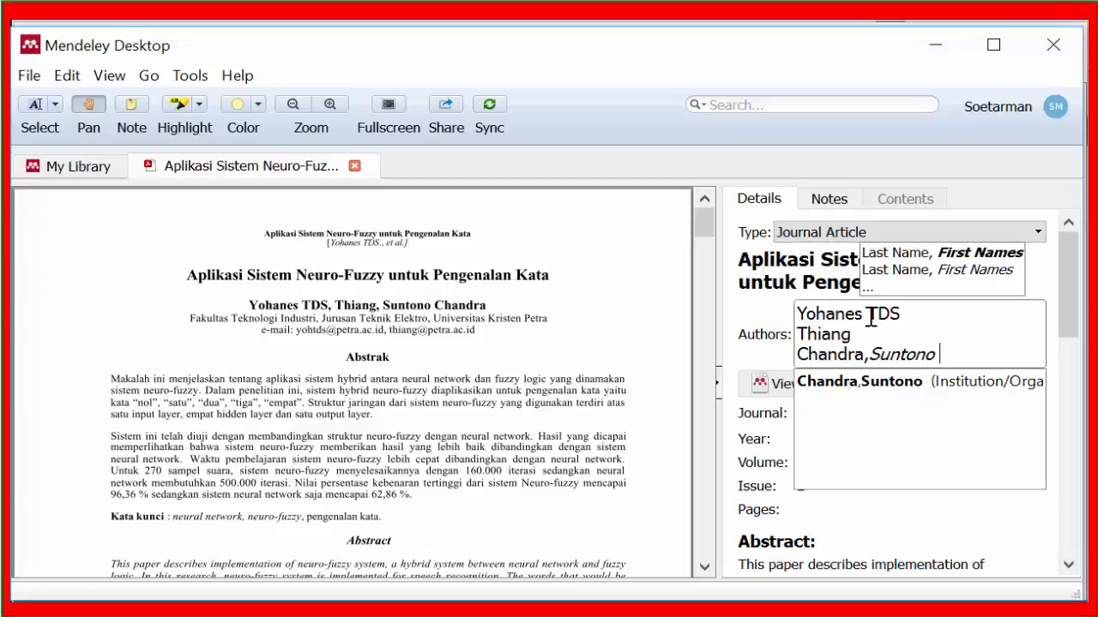
left_click(911, 319)
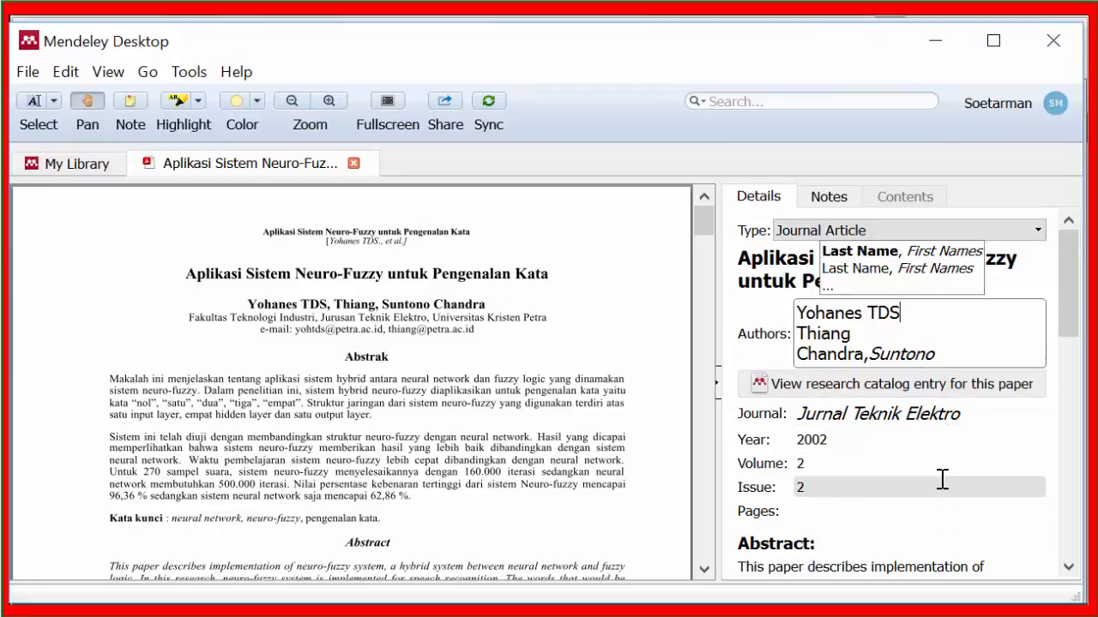
Step: Set the Neuro-Fuzzy article's volume to 3 and issue to 1 according to the first-page footnote, and close the PDF
left_click(528, 484)
scroll(531, 480, "down", 10)
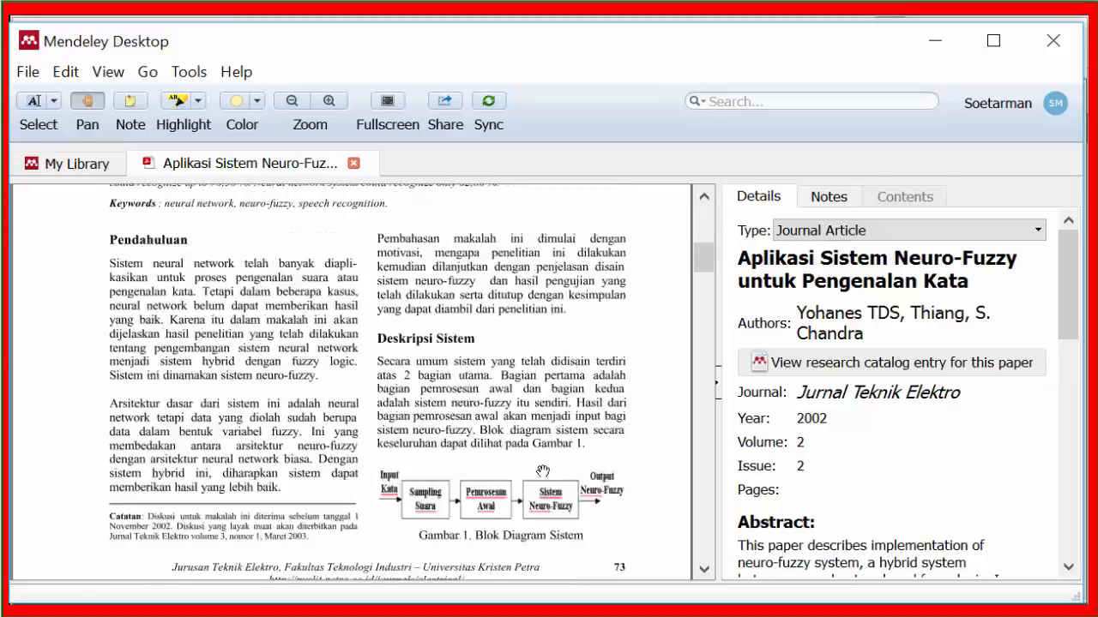
scroll(543, 471, "down", 2)
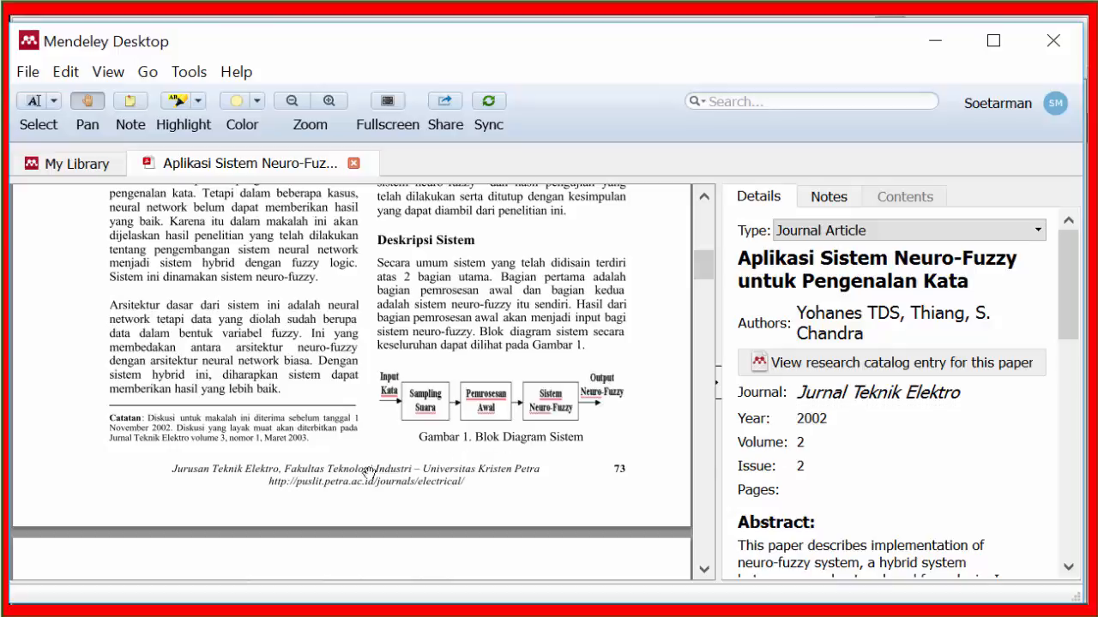
scroll(235, 461, "down", 2)
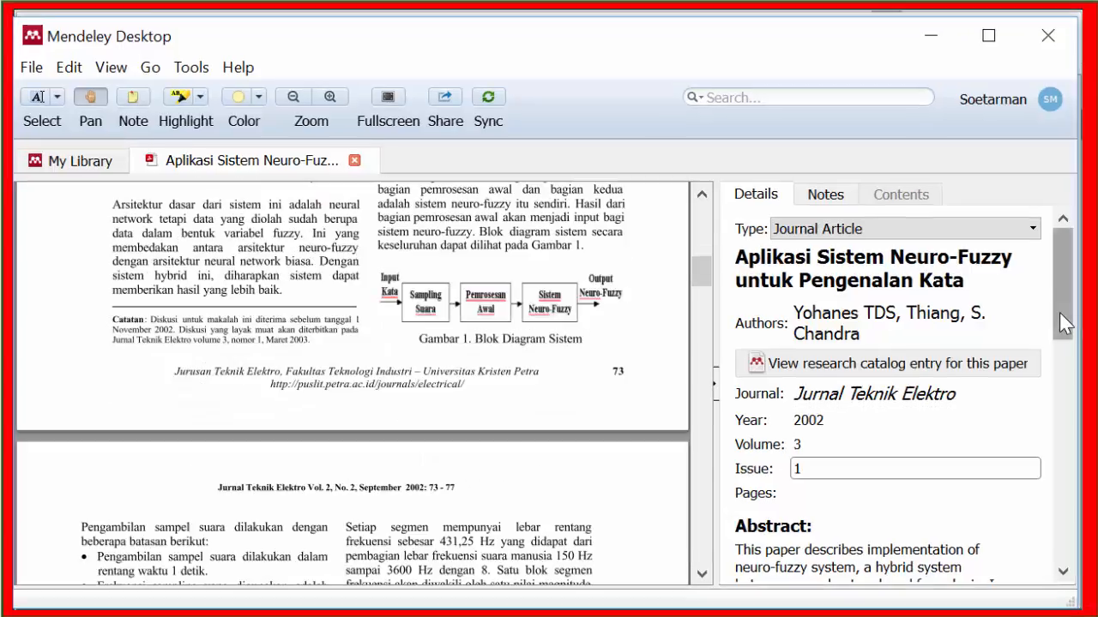
left_click_drag(1063, 321, 1026, 294)
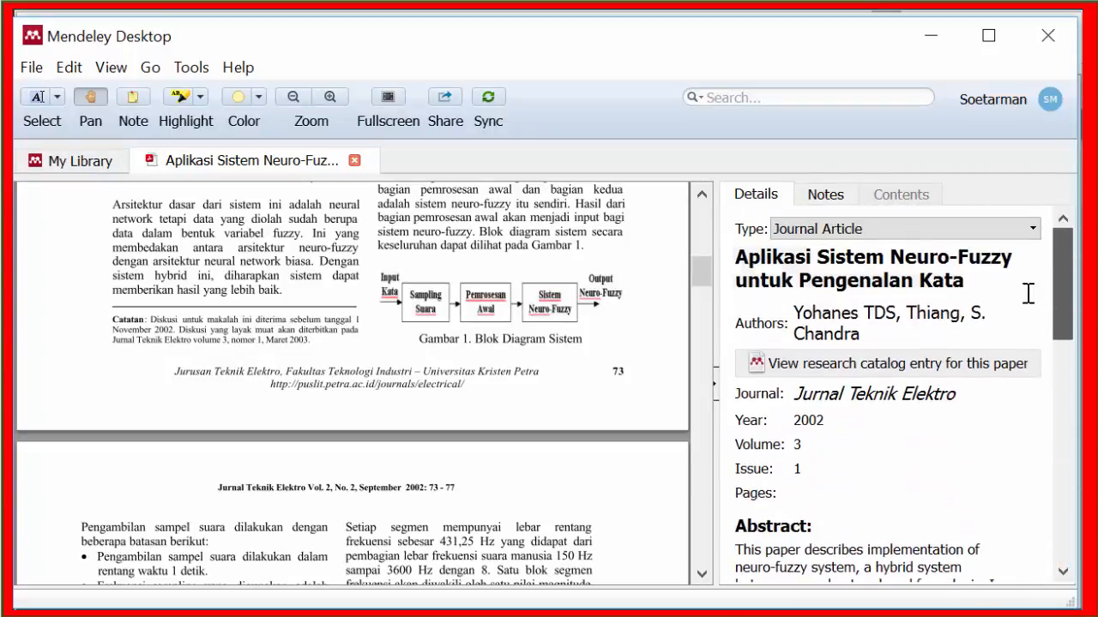
left_click(354, 161)
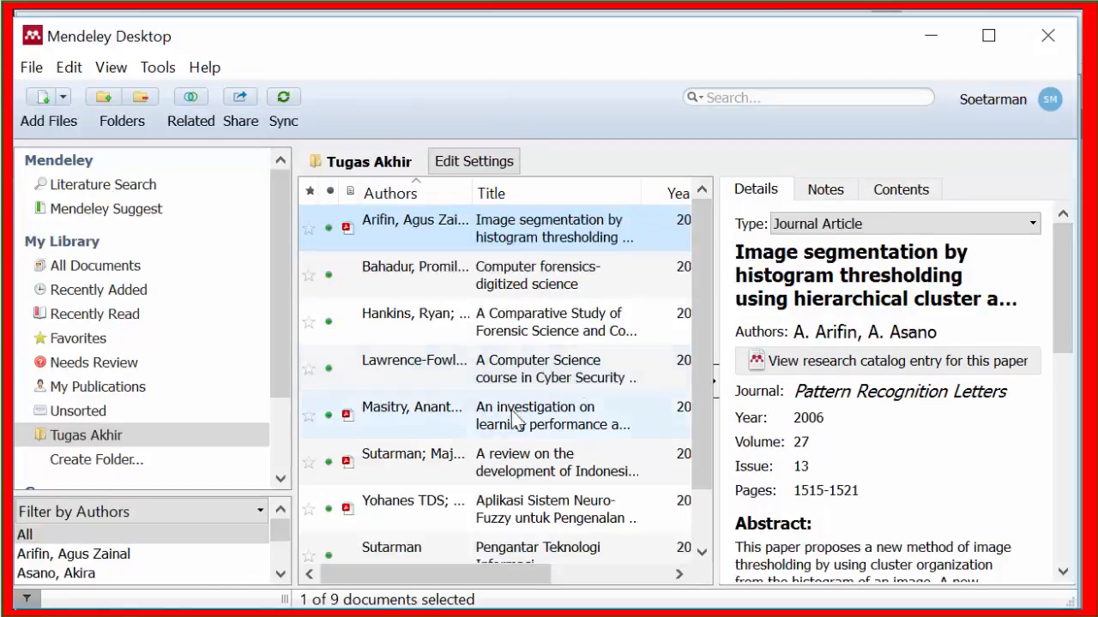
Step: Review the Indonesian sign language recognition article's author names, publication details, catalog IDs and attached file
left_click(452, 462)
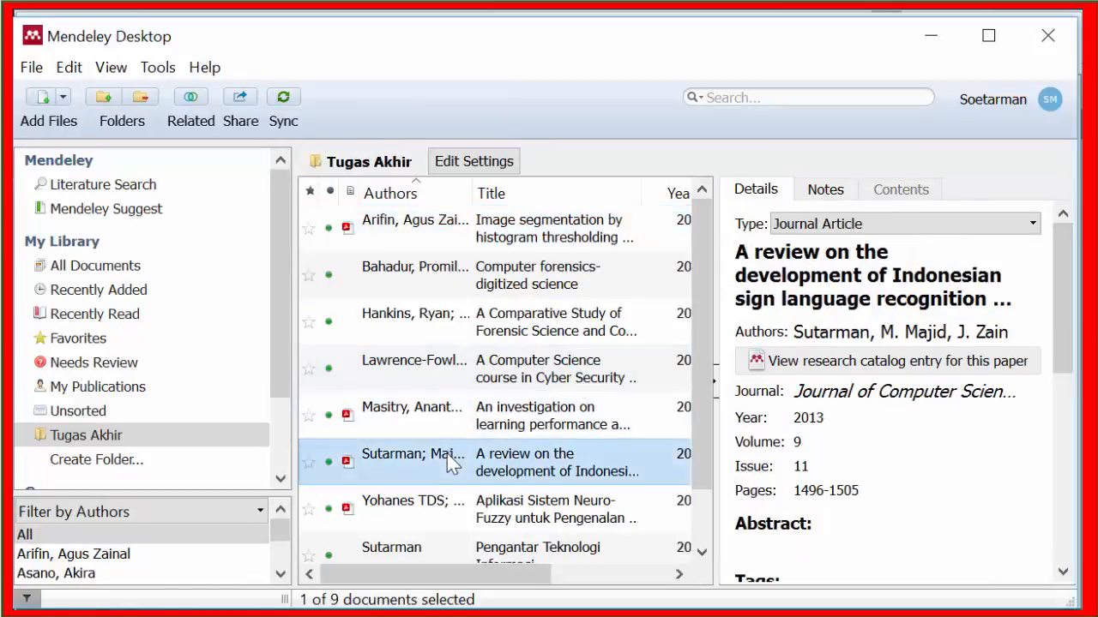
left_click(829, 338)
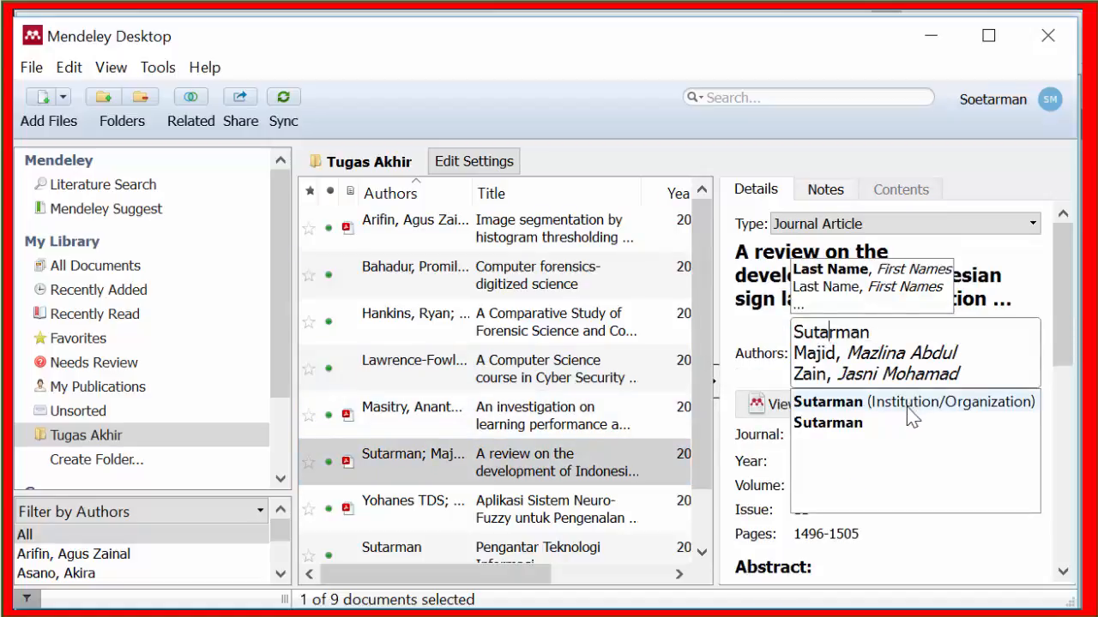
left_click(897, 354)
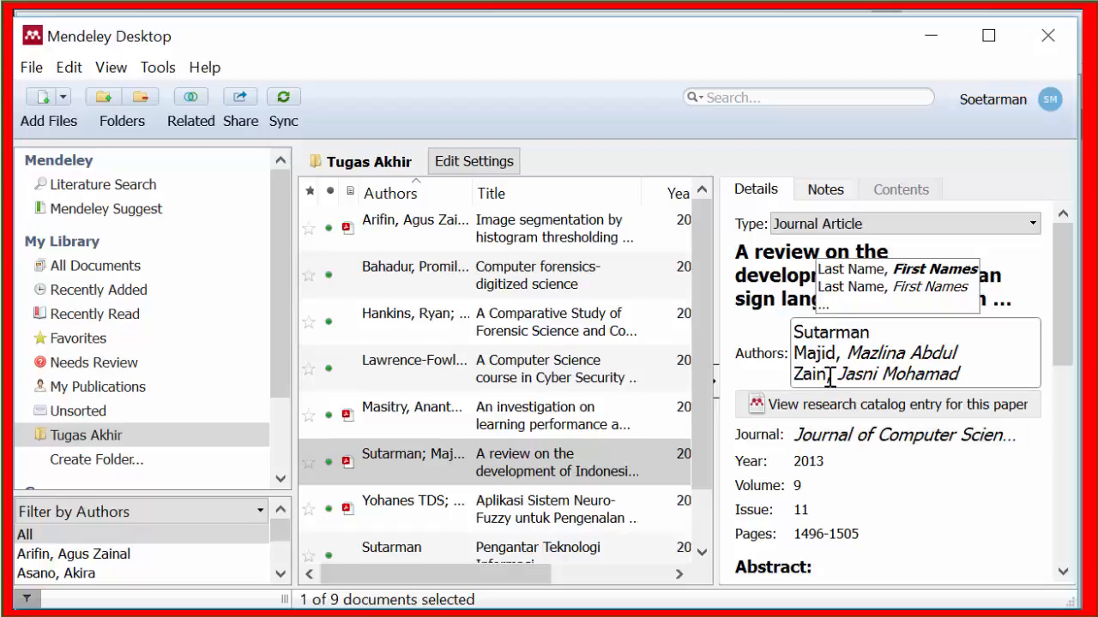
left_click(911, 351)
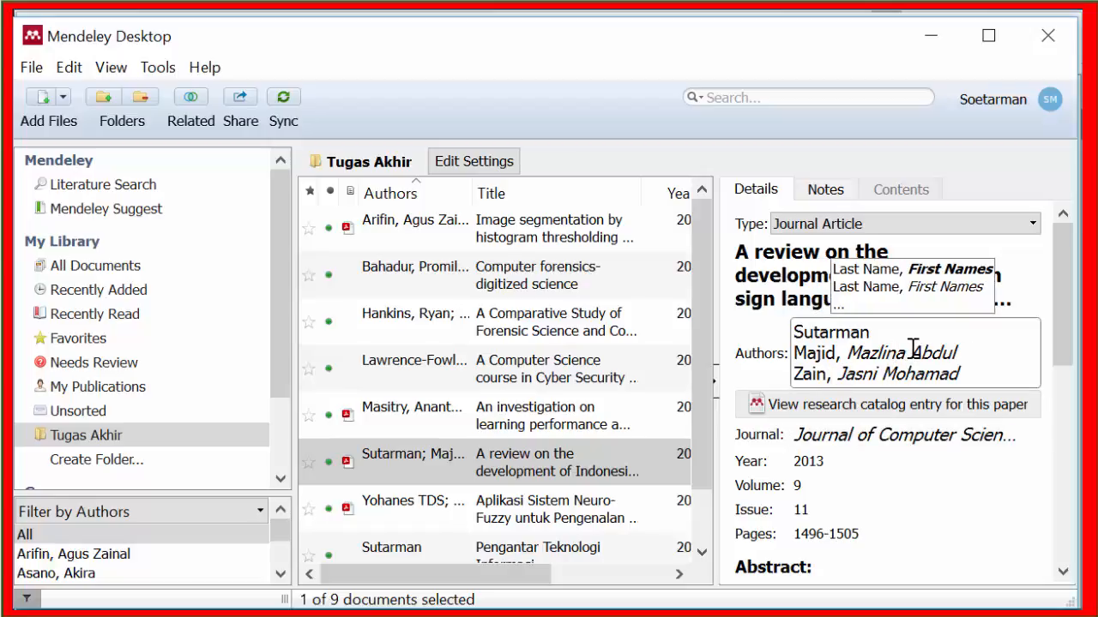
left_click(924, 452)
scroll(900, 484, "down", 3)
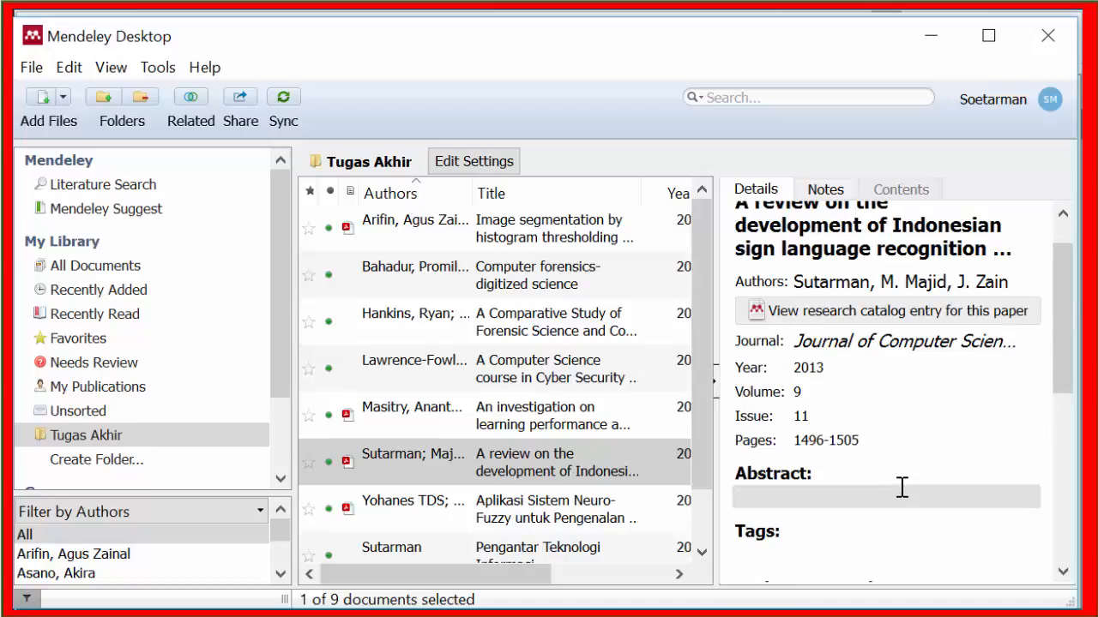
scroll(904, 492, "down", 3)
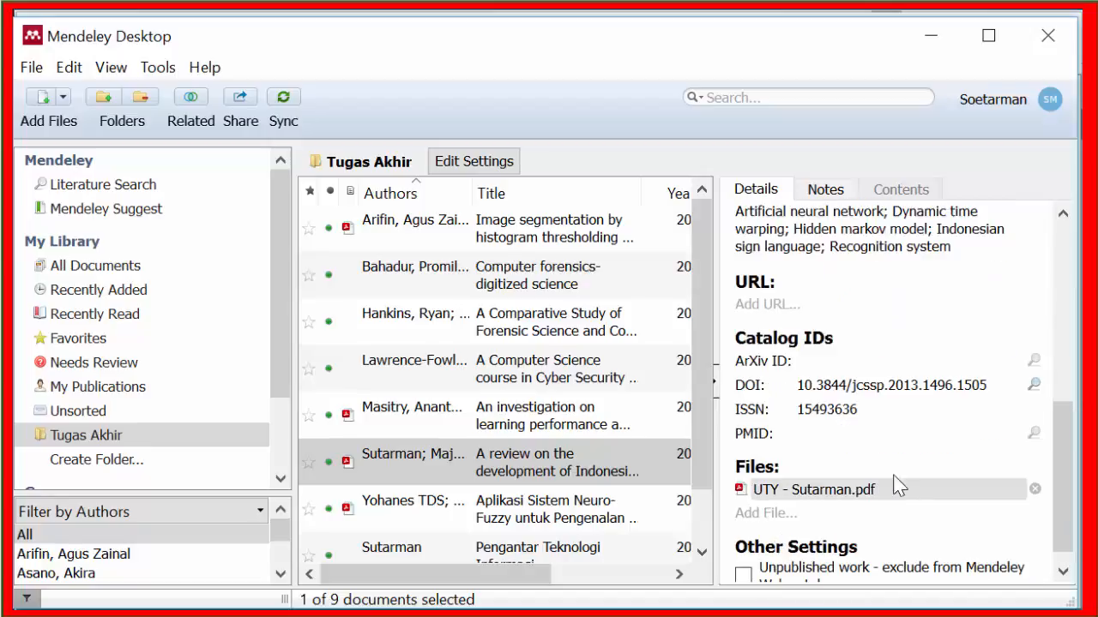
Step: Review the Cyber Security and Forensics conference paper's type, author, proceedings title, year and pages in its details
scroll(892, 463, "down", 1)
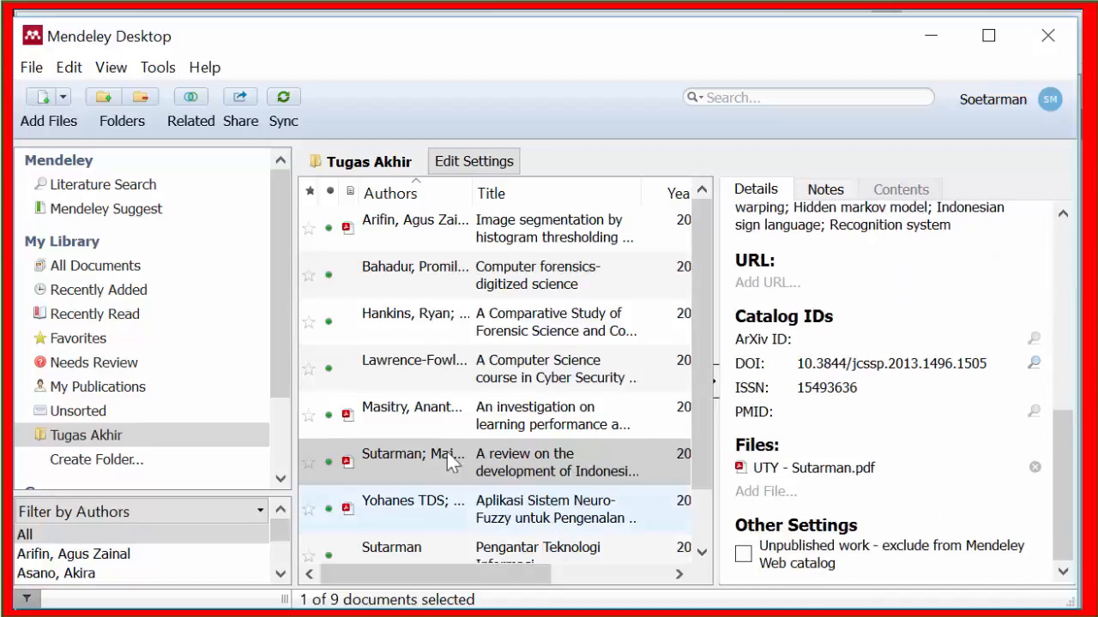
left_click(429, 414)
left_click(410, 367)
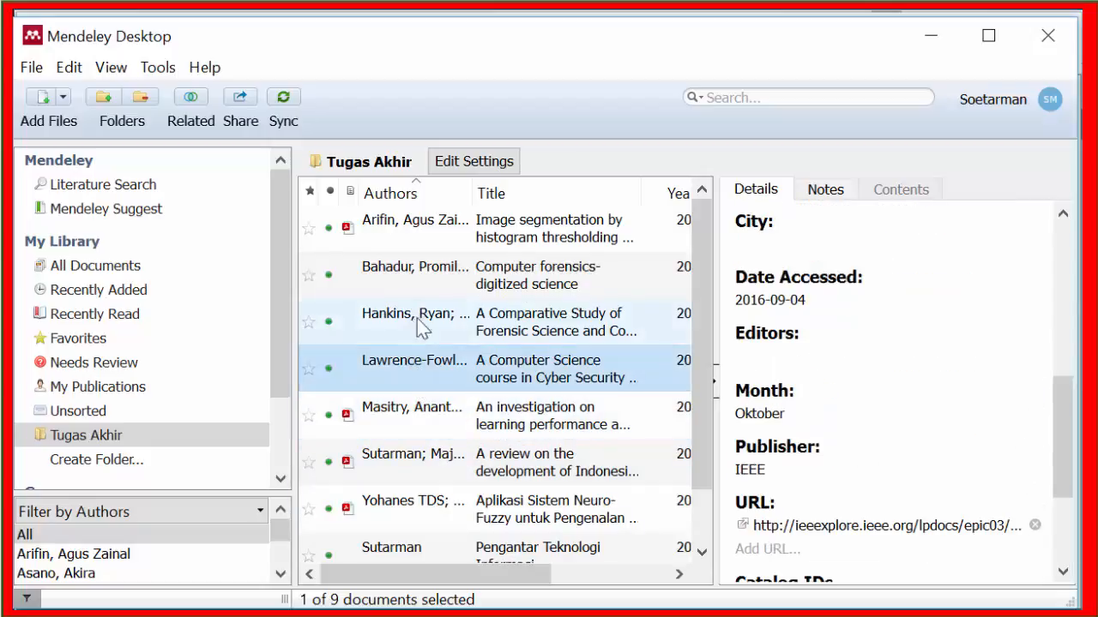
scroll(939, 383, "up", 2)
scroll(939, 381, "up", 3)
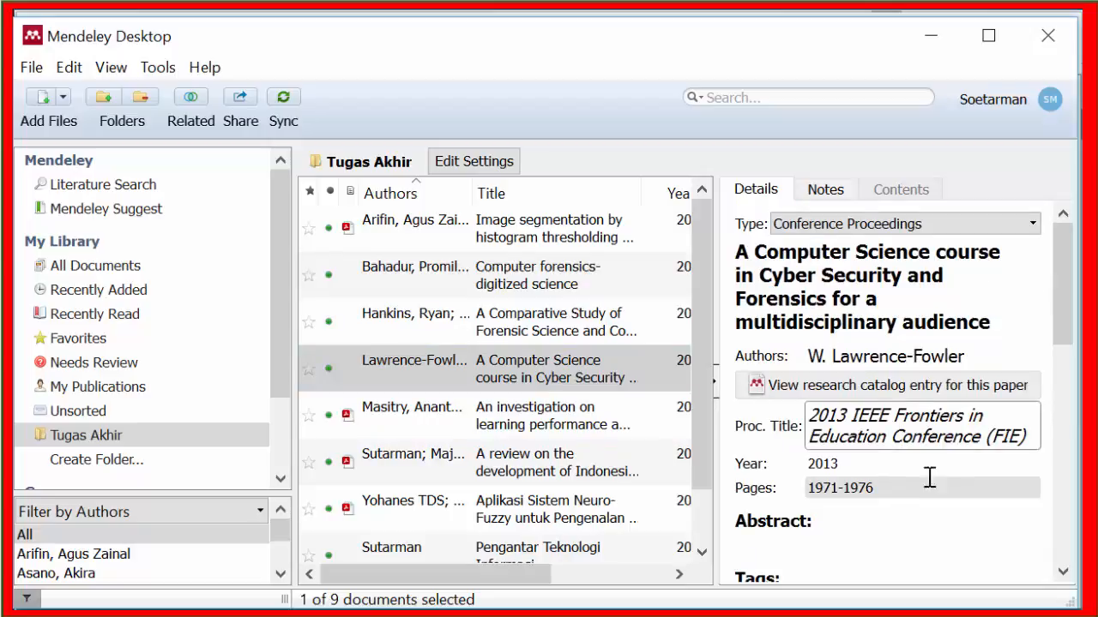
Step: Compare the sign language and learning performance journal articles with the Cyber Security conference paper, including its publisher, URL and catalog IDs
left_click(445, 457)
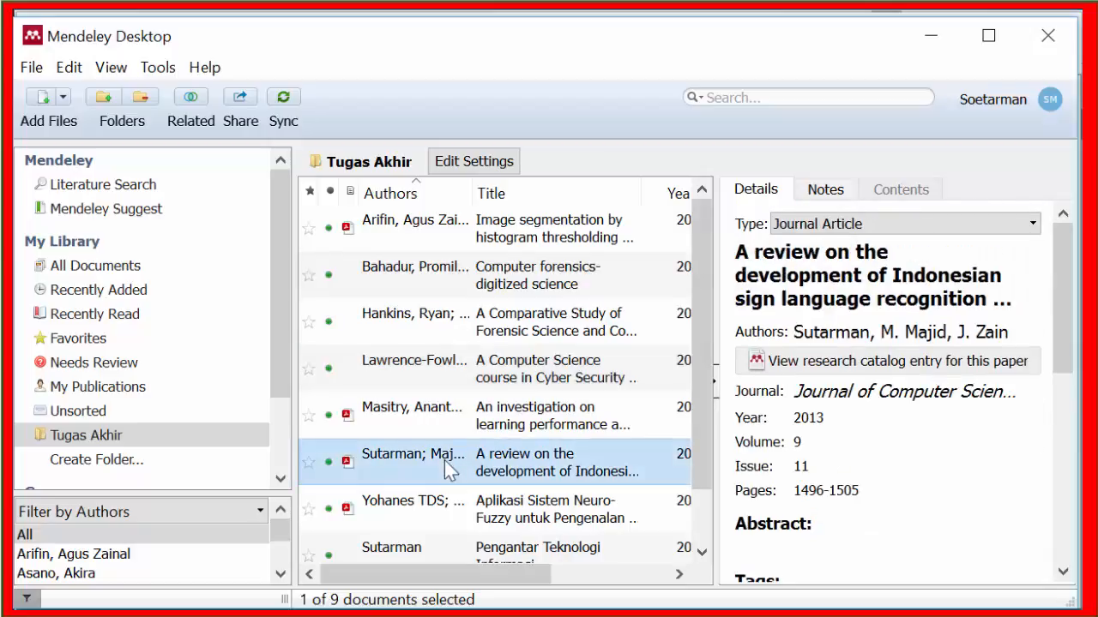
left_click(466, 408)
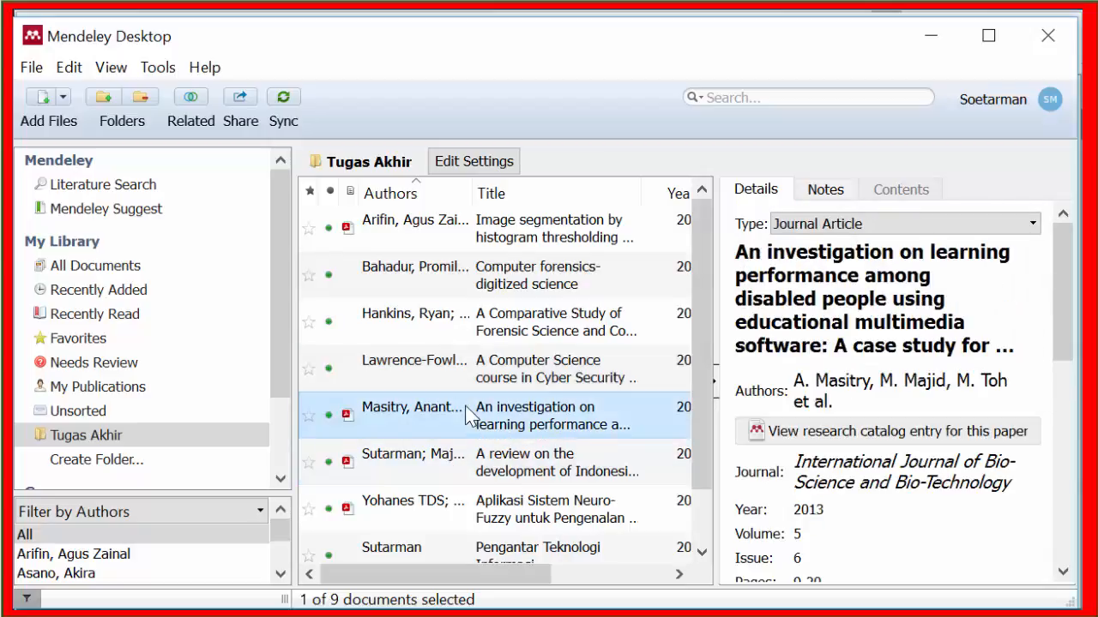
left_click(503, 379)
scroll(892, 517, "down", 10)
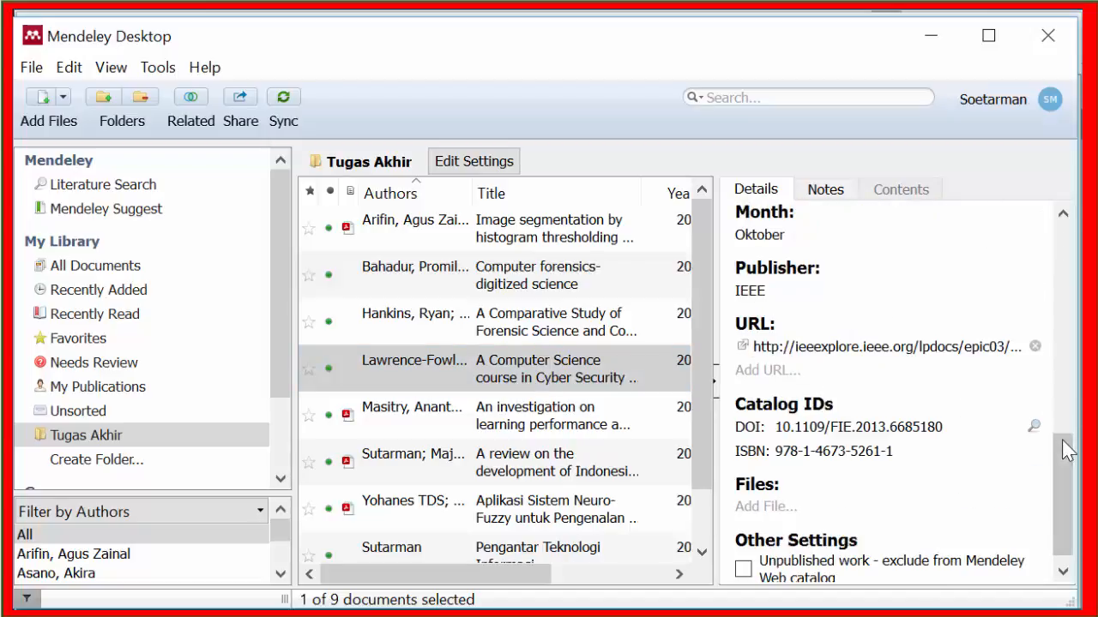
left_click_drag(1066, 450, 1066, 221)
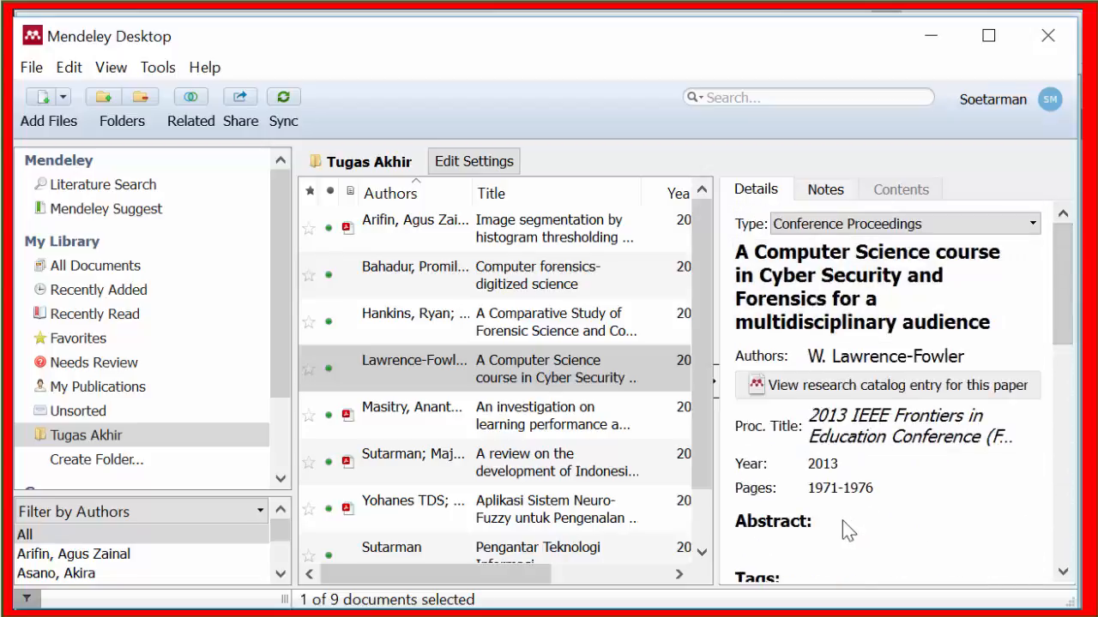
Step: Open the PDF of "Image segmentation by histogram thresholding" and compare its title, authors and year with the entry's details
left_click(487, 233)
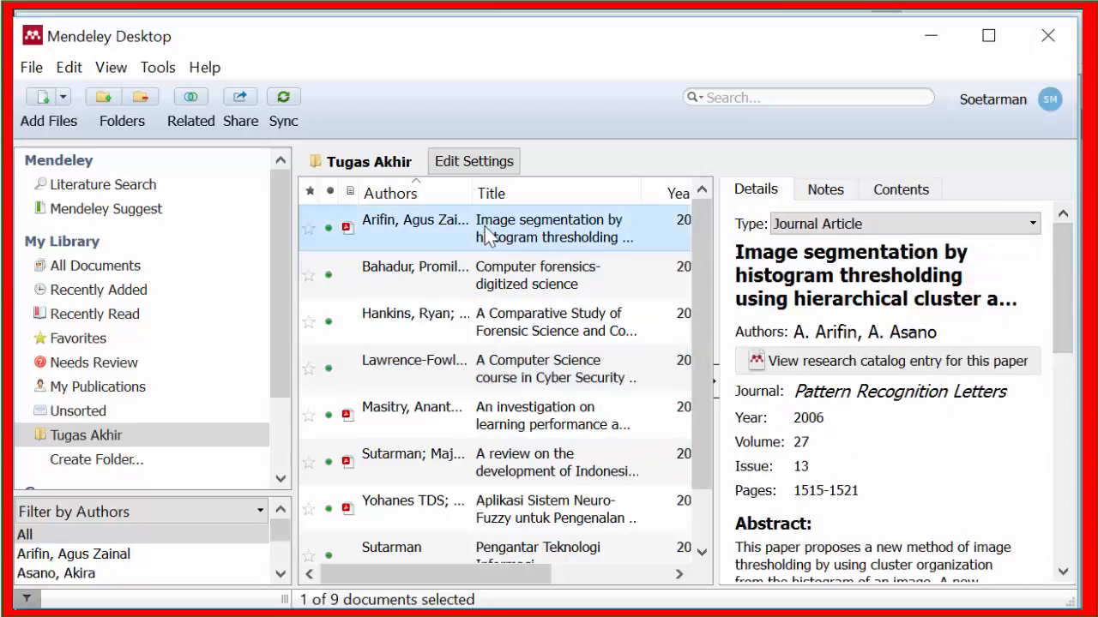
left_click(348, 230)
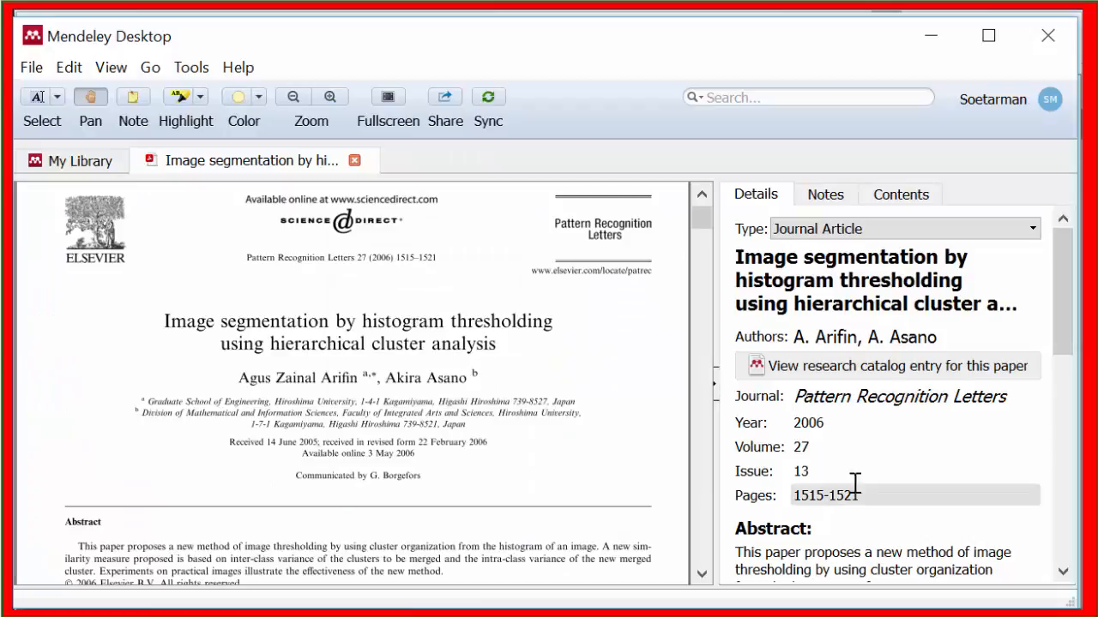
left_click(914, 337)
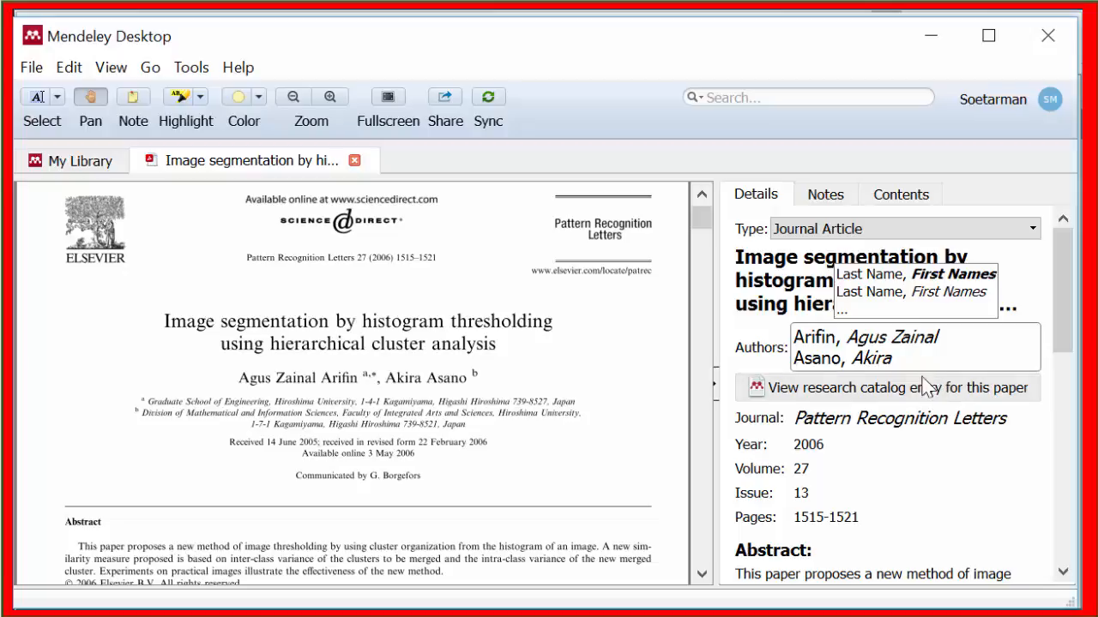
left_click(898, 445)
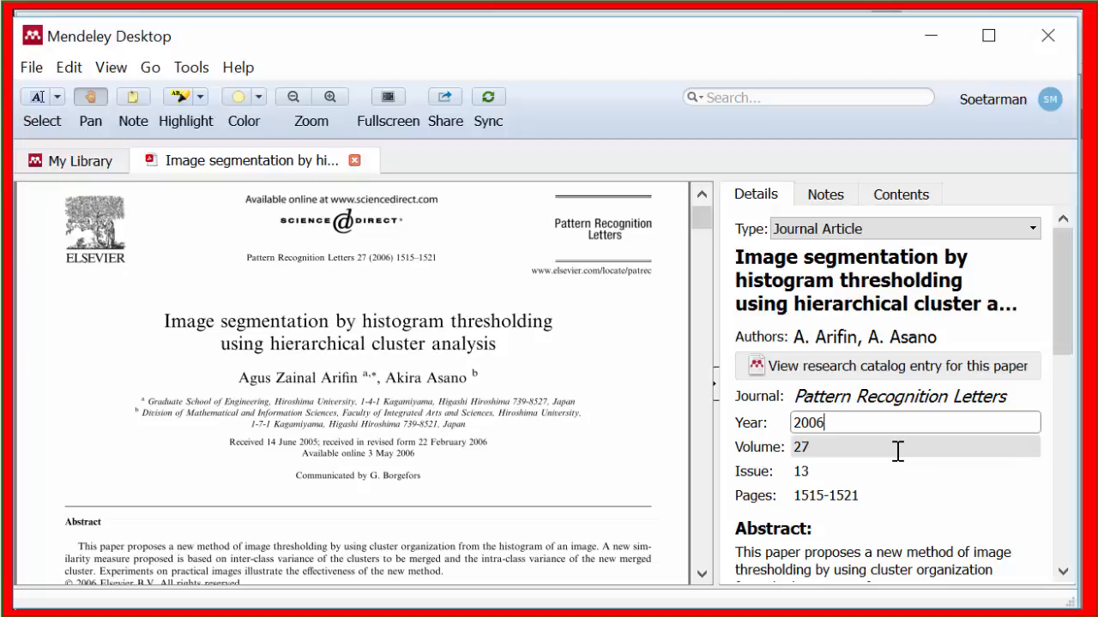
Step: Check the image segmentation article's abstract, author keywords, catalog IDs and attached file
scroll(889, 515, "down", 3)
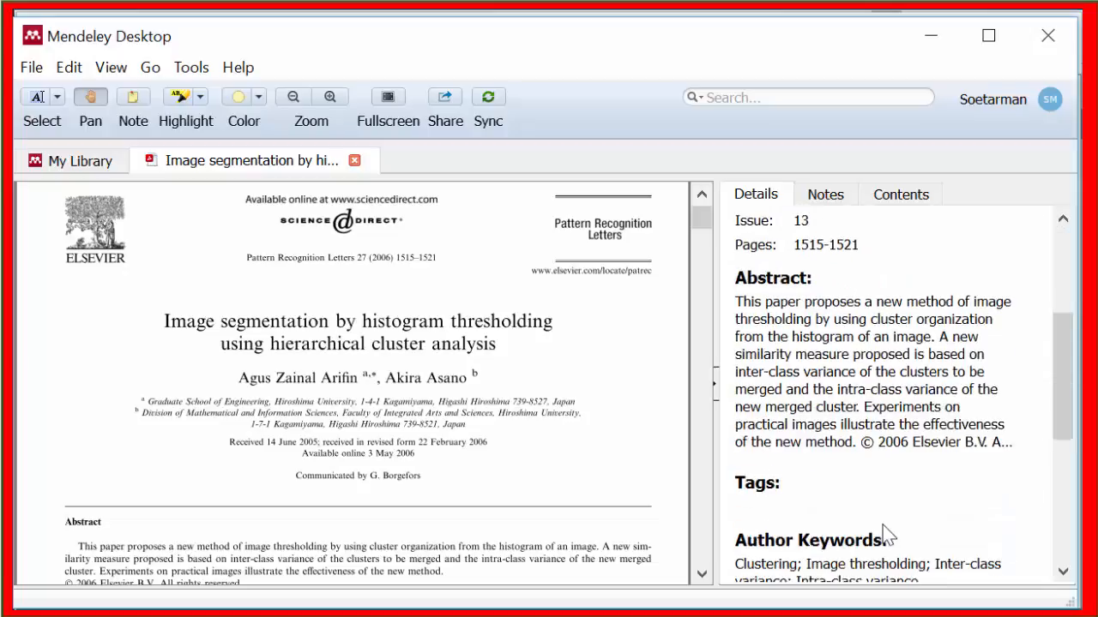
scroll(884, 530, "down", 3)
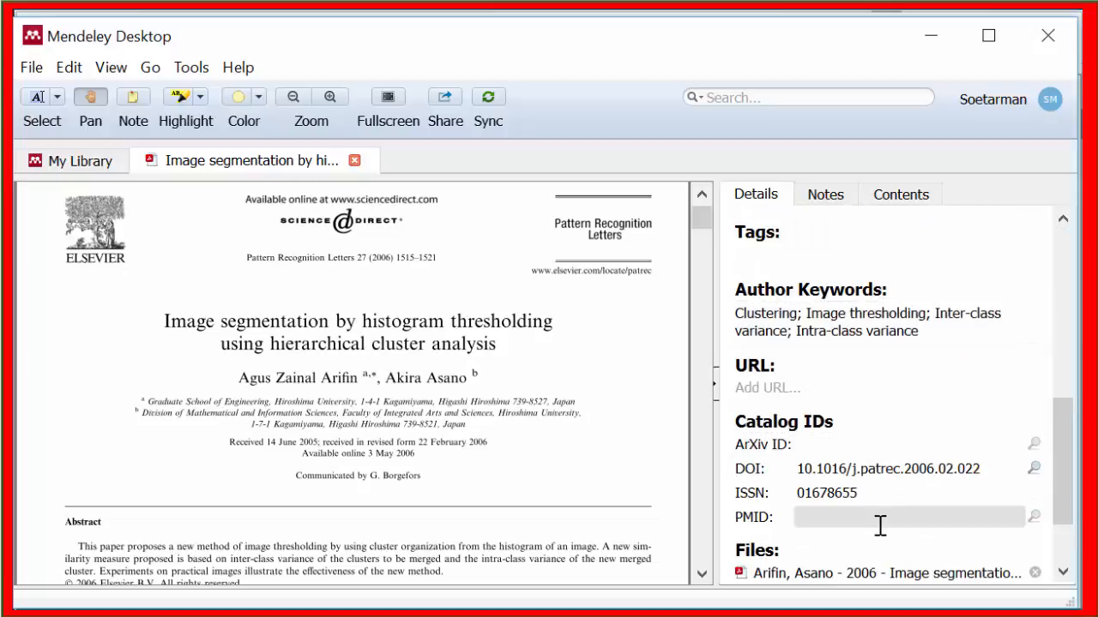
scroll(880, 525, "down", 1)
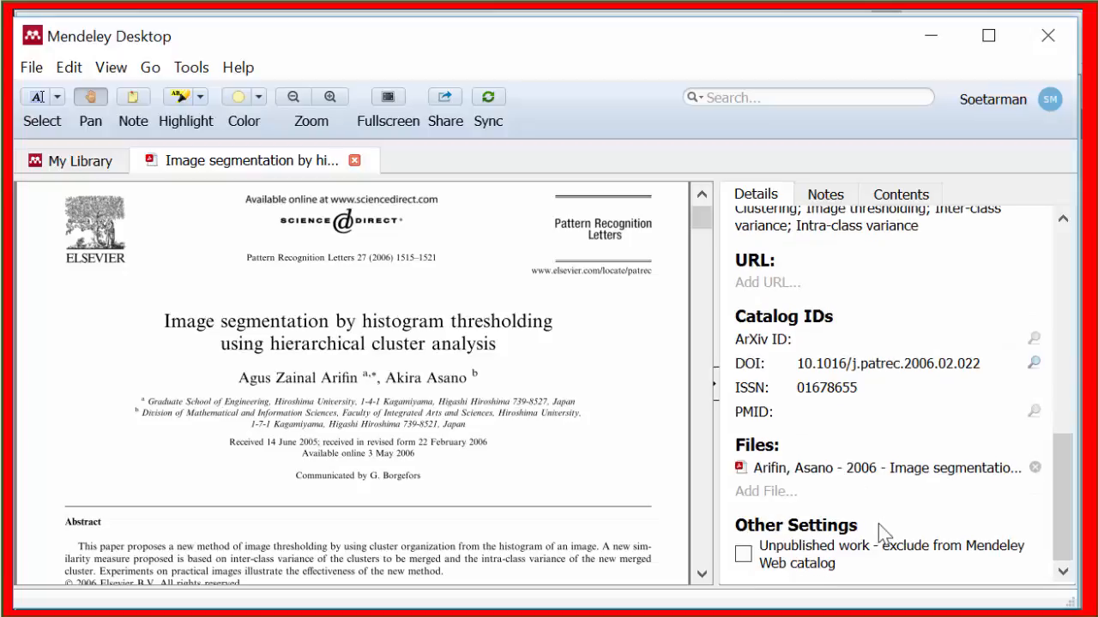
scroll(878, 524, "up", 1)
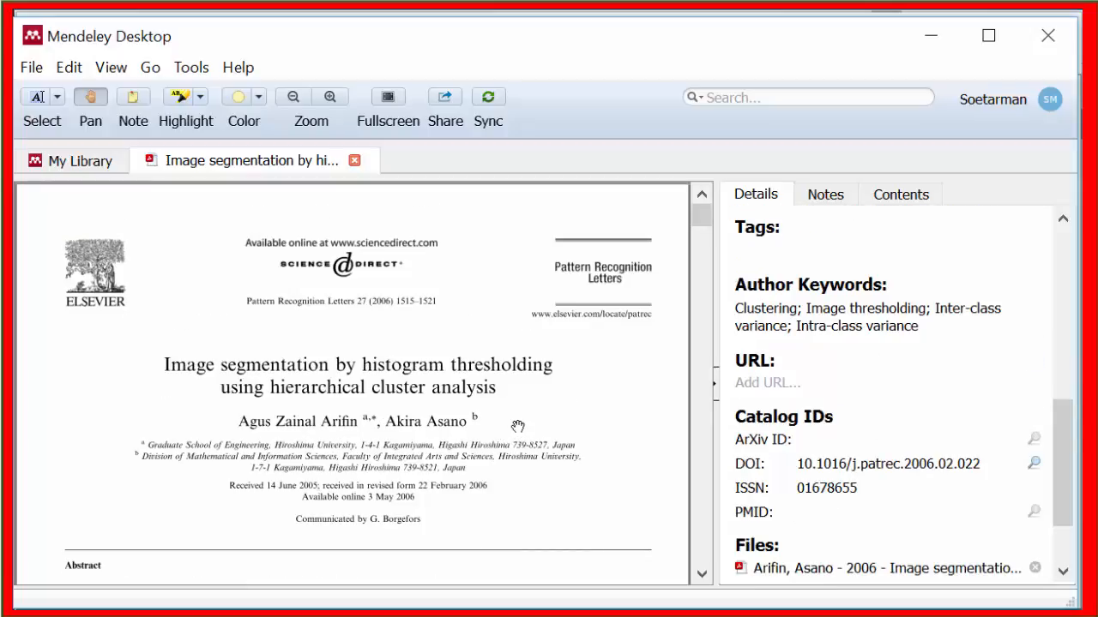
Step: Close the image segmentation PDF and return to the article's publication details in Mendeley's Tugas Akhir folder
left_click(354, 160)
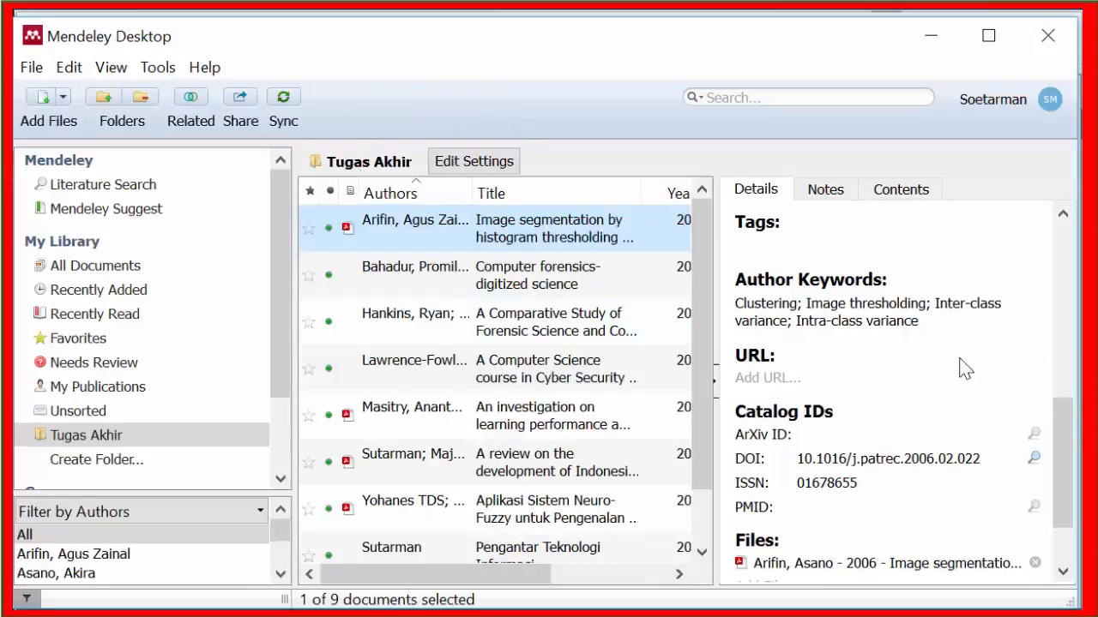
left_click_drag(1043, 429, 1033, 288)
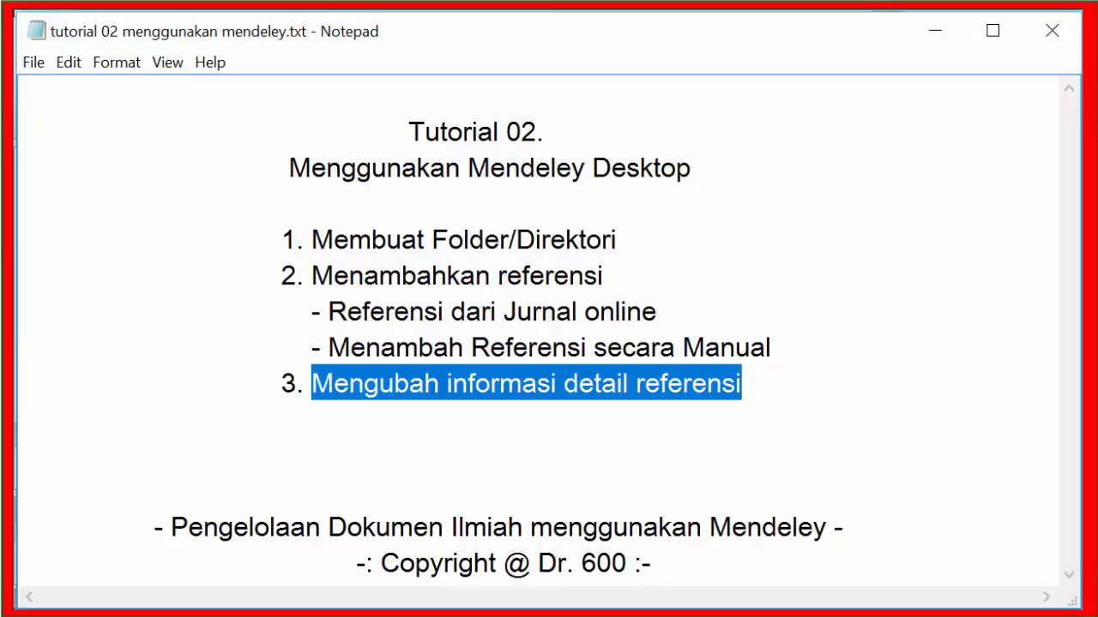
key("alt+Tab")
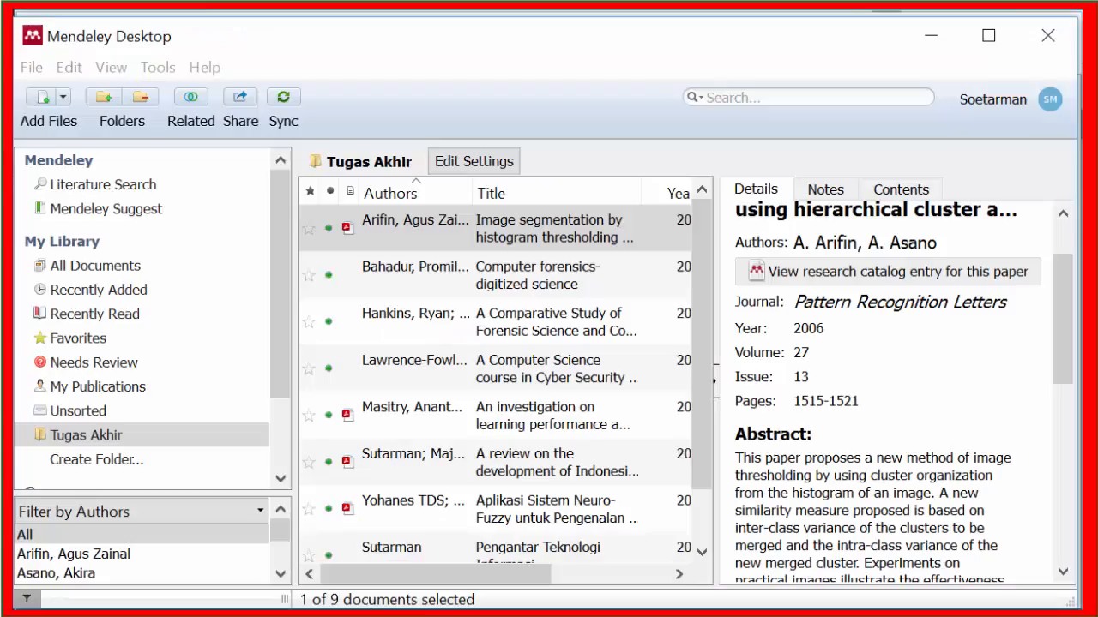